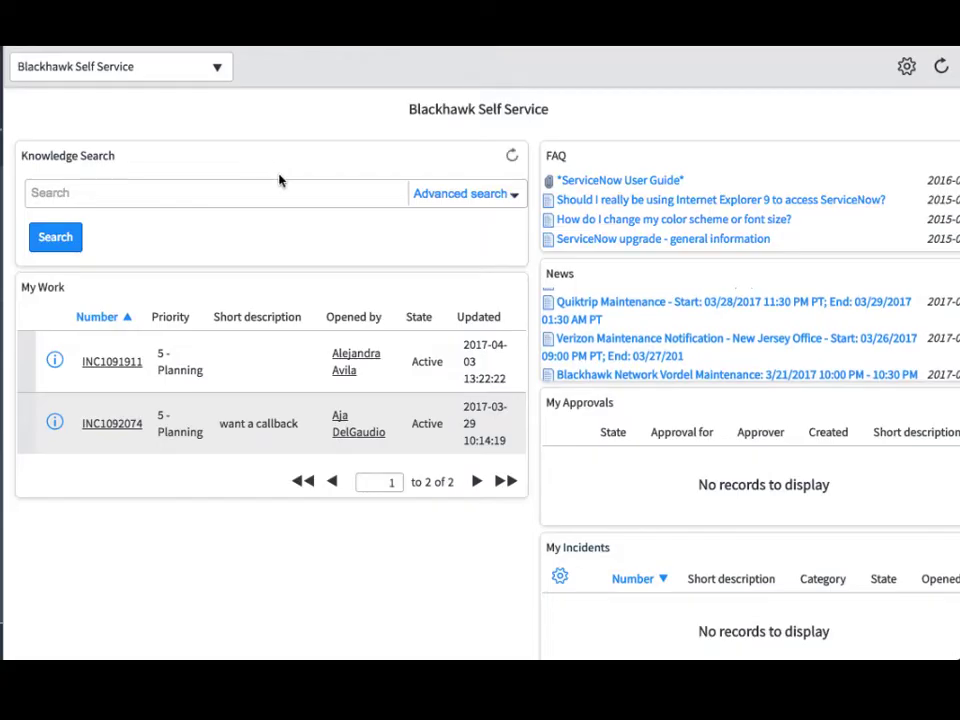
- Search the knowledge base for "paygo error" and look through the matching articles
click(279, 189)
text(paygo error)
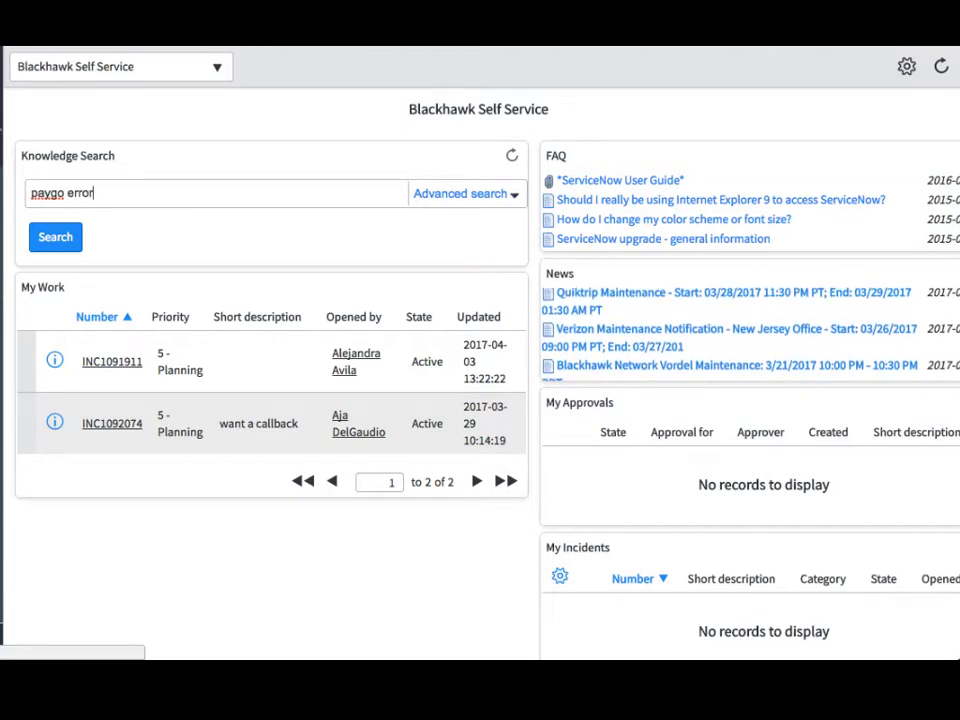
key(Return)
scroll(446, 321, down, 2)
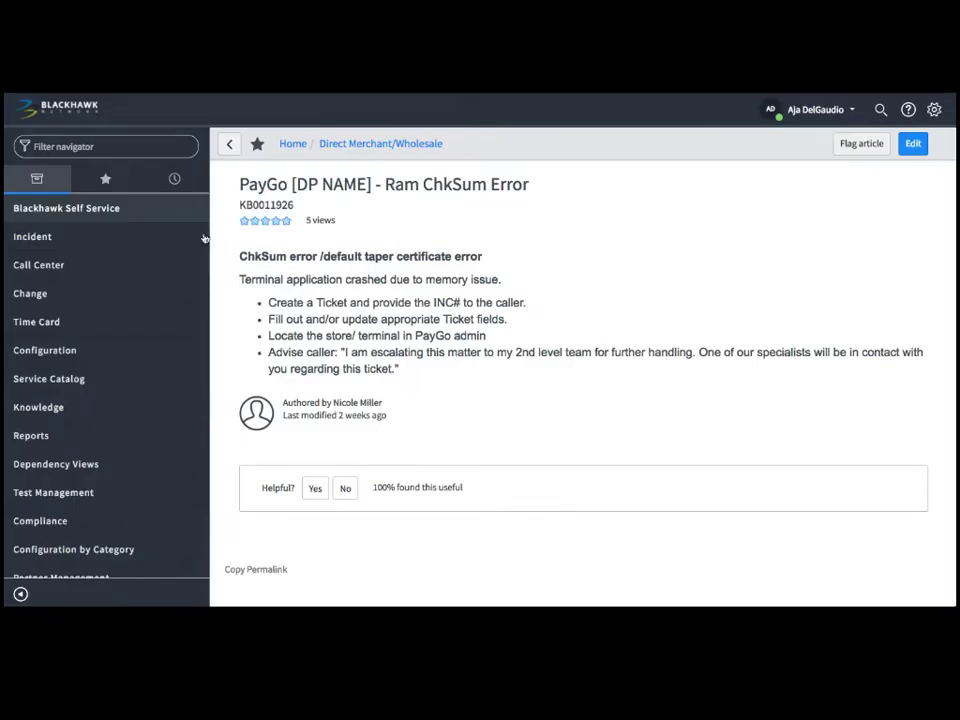
- Go to the Blackhawk Self Service Knowledge page and start a new knowledge article
click(116, 218)
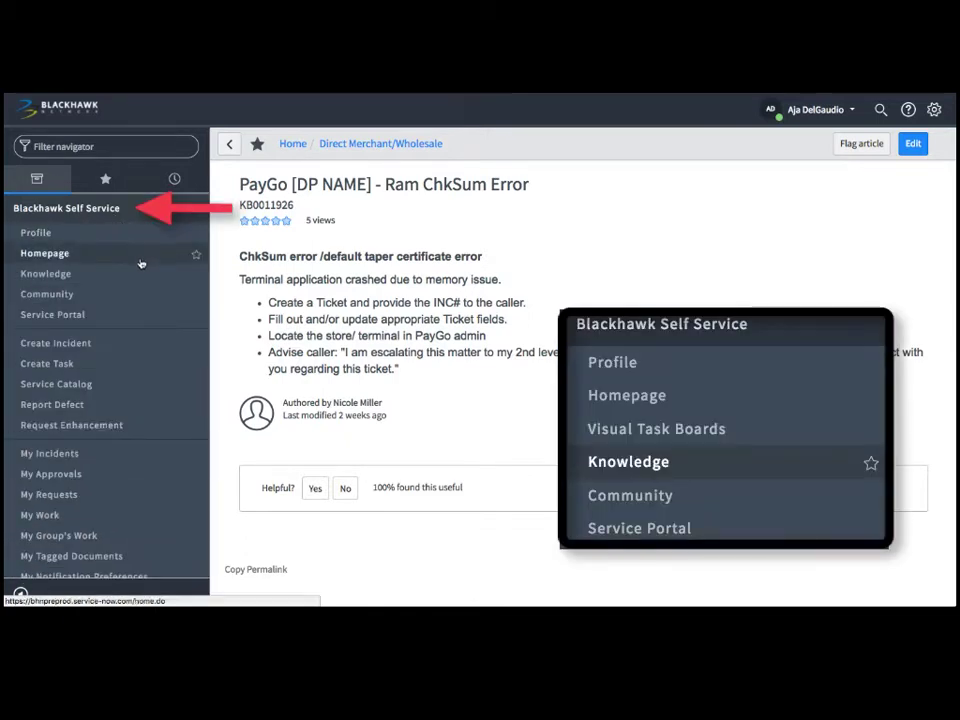
click(46, 273)
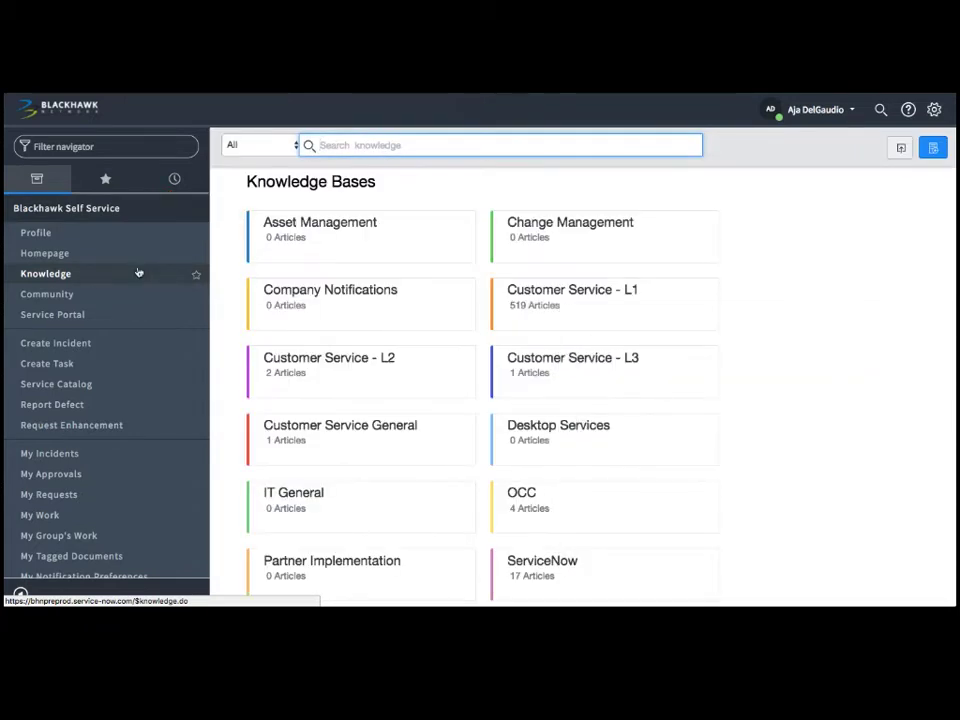
click(934, 152)
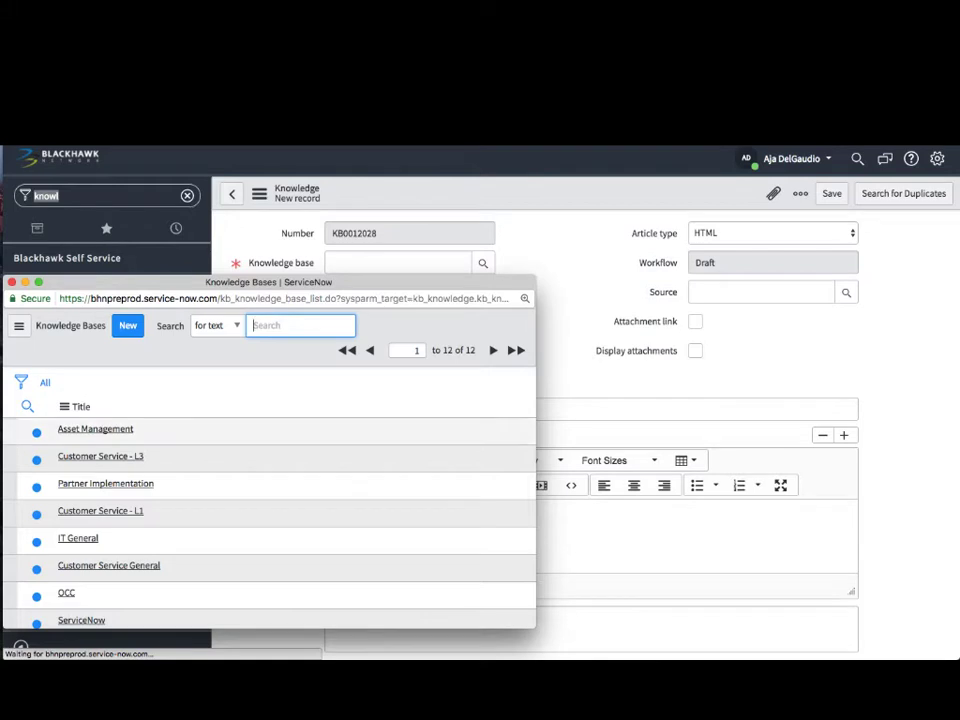
- Look up the available knowledge bases and choose ServiceNow for the new article
scroll(270, 500, down, 3)
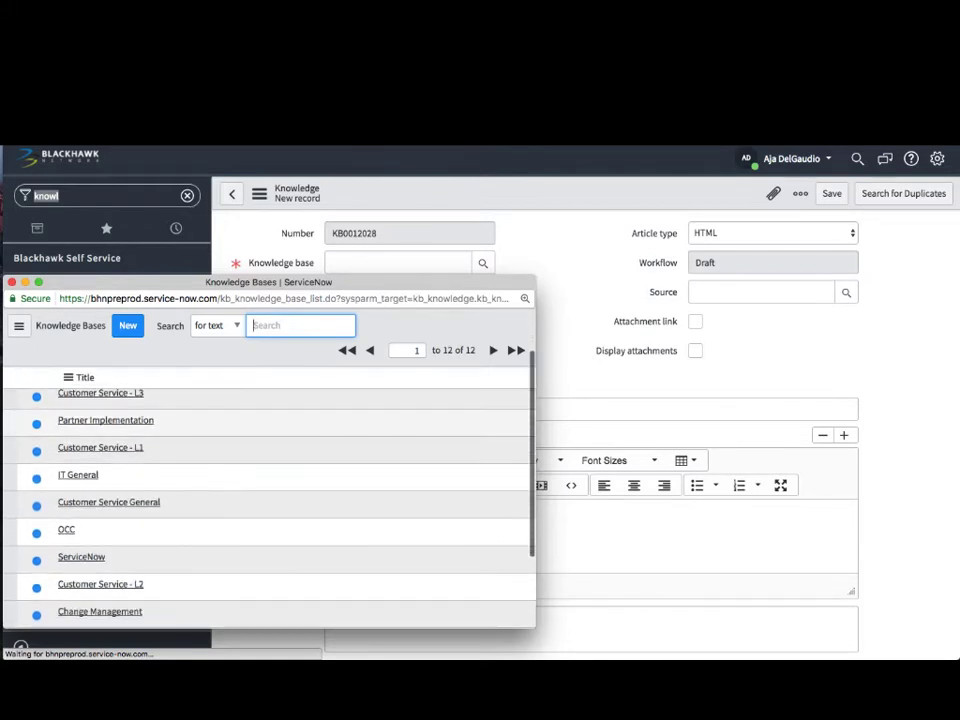
scroll(270, 500, down, 2)
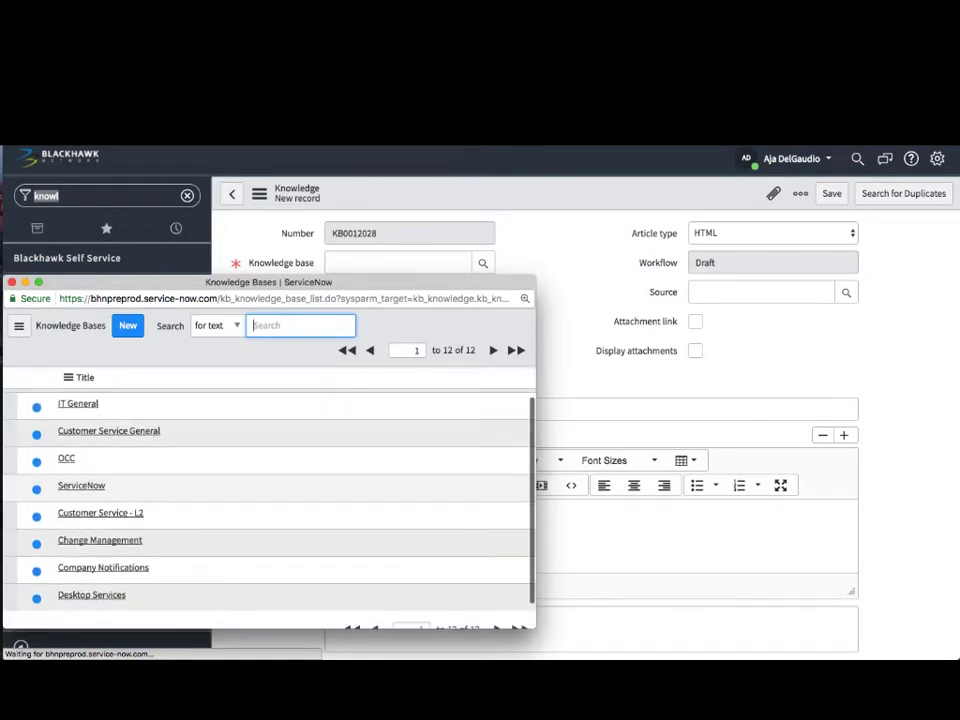
click(81, 485)
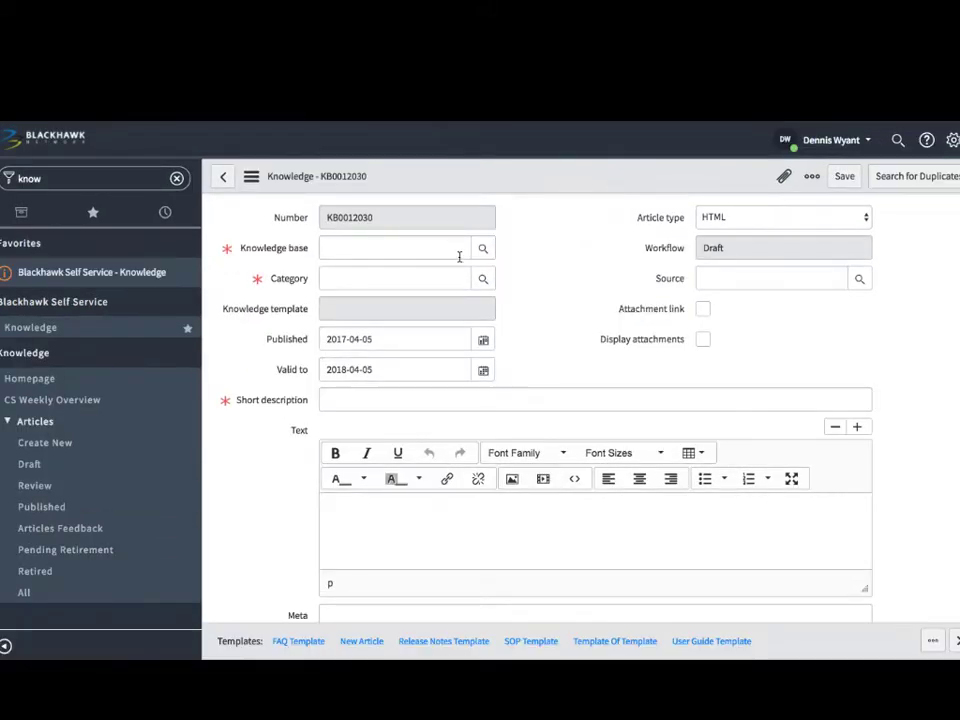
- Look up the knowledge bases for draft KB0012030 and choose Customer Service - L2
click(483, 251)
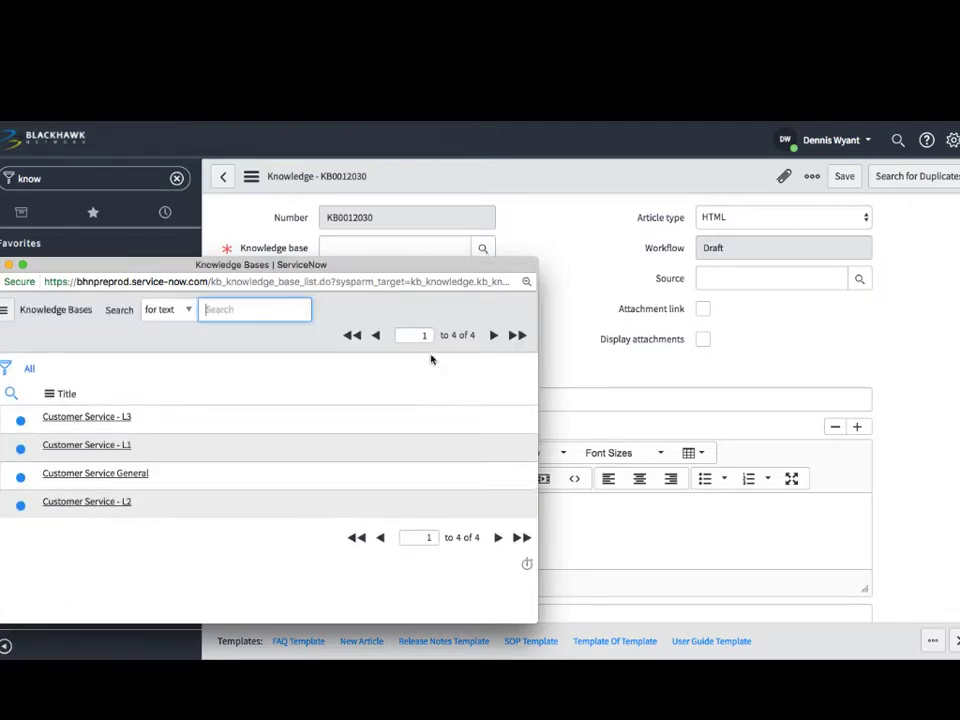
click(113, 508)
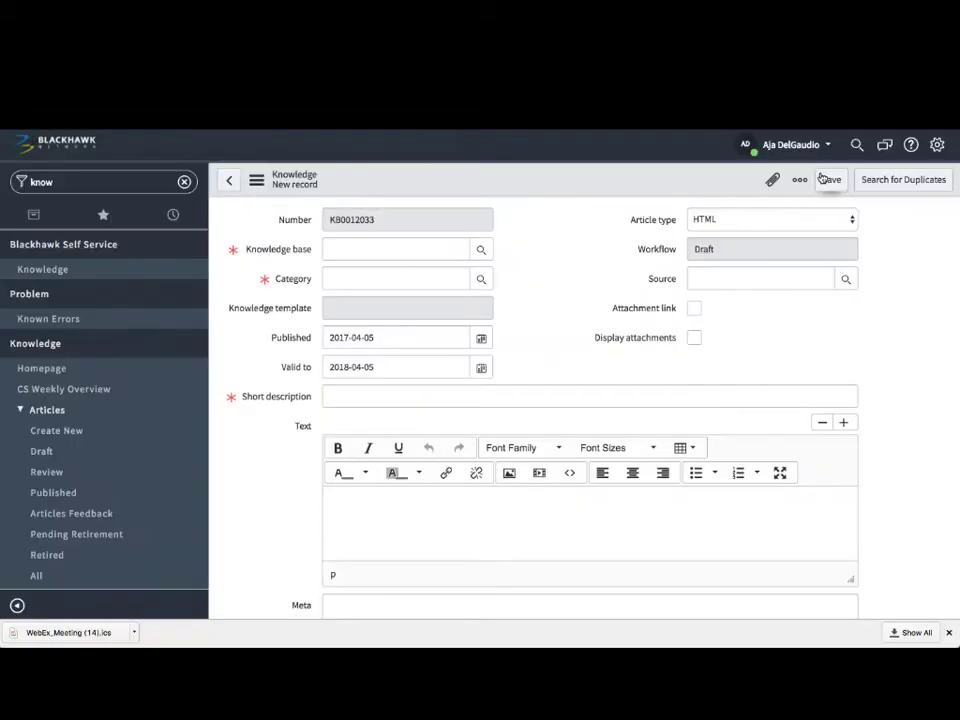
- Try to save the new article record with its mandatory fields left empty
click(829, 179)
click(590, 280)
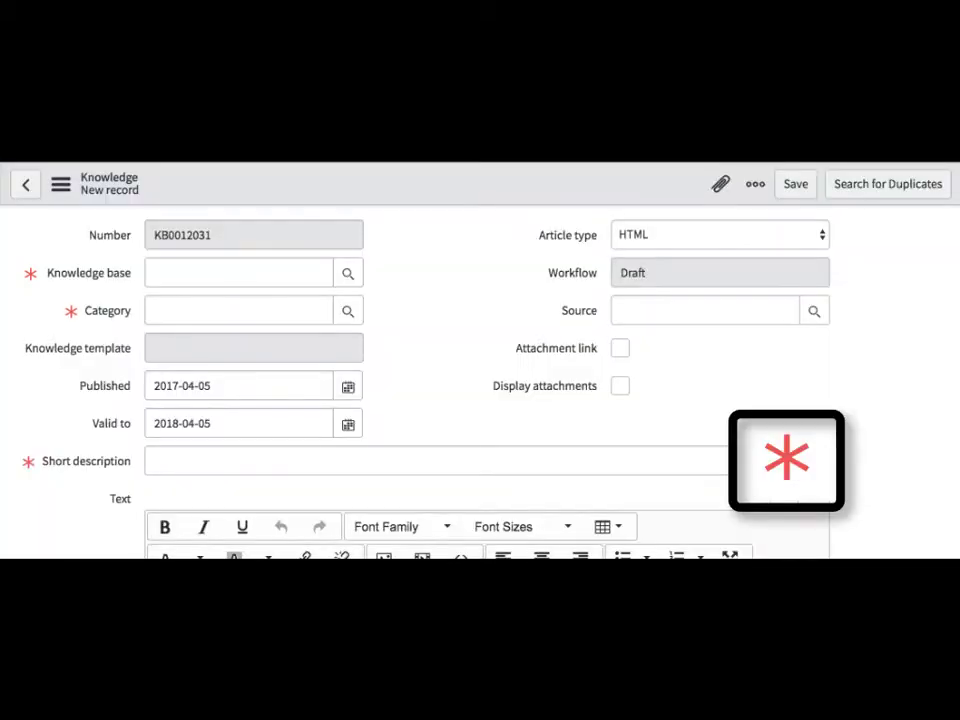
- Set the new article's knowledge base to ServiceNow and its category to Known Errors
text(s)
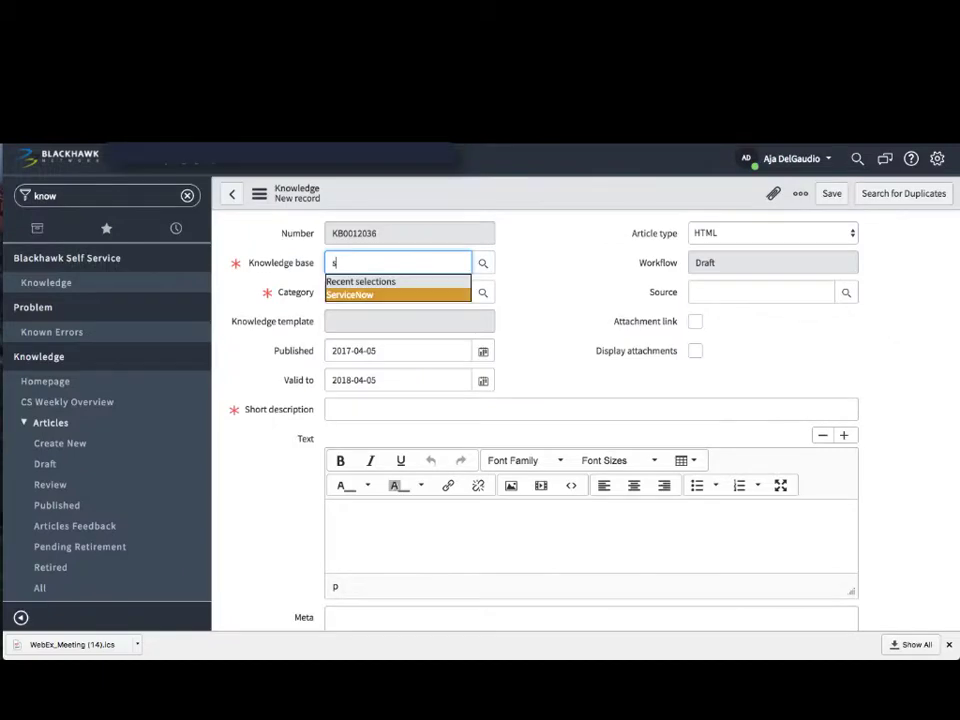
key(Return)
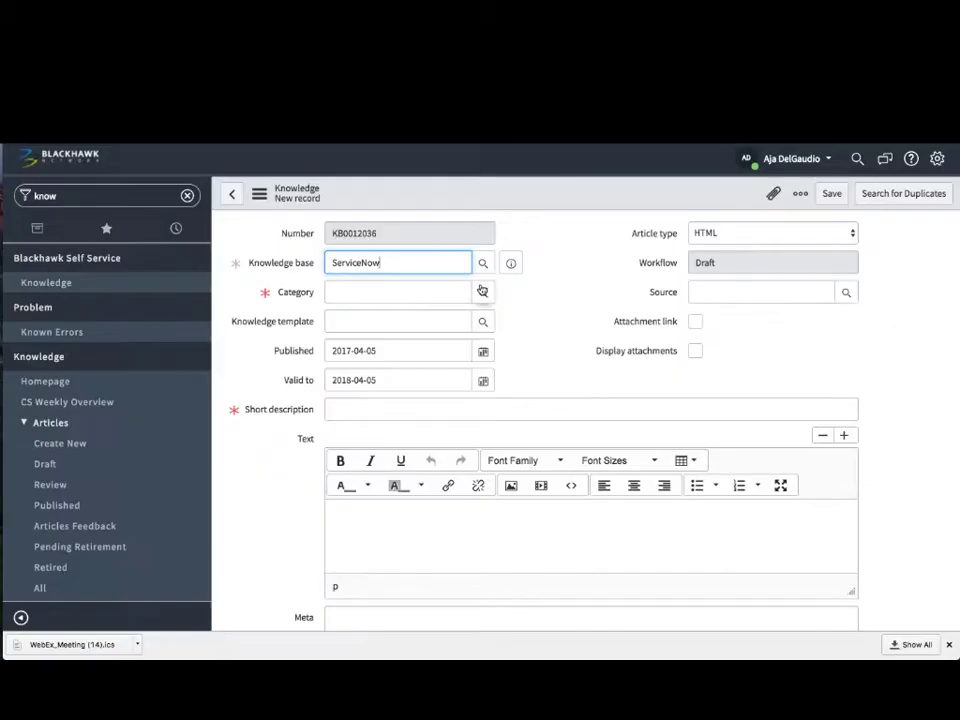
click(347, 217)
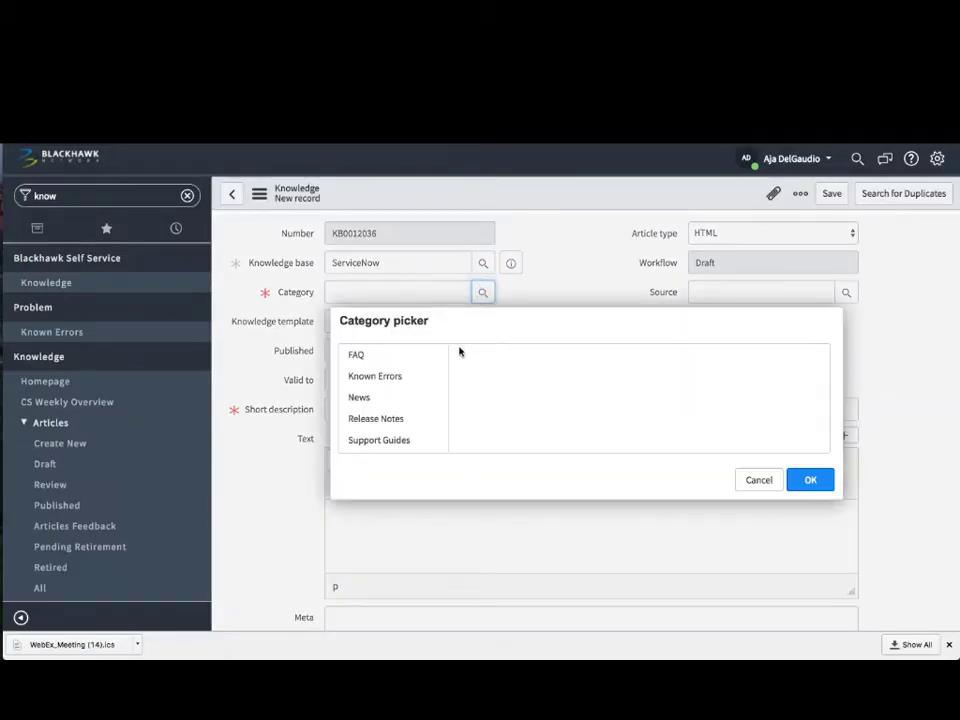
click(405, 378)
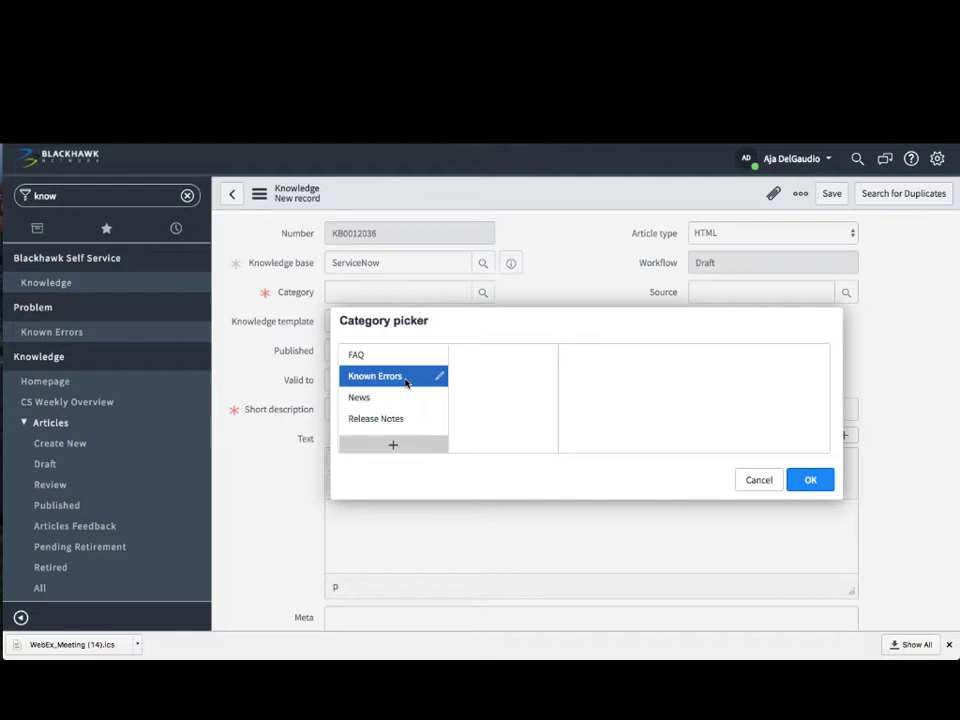
click(810, 480)
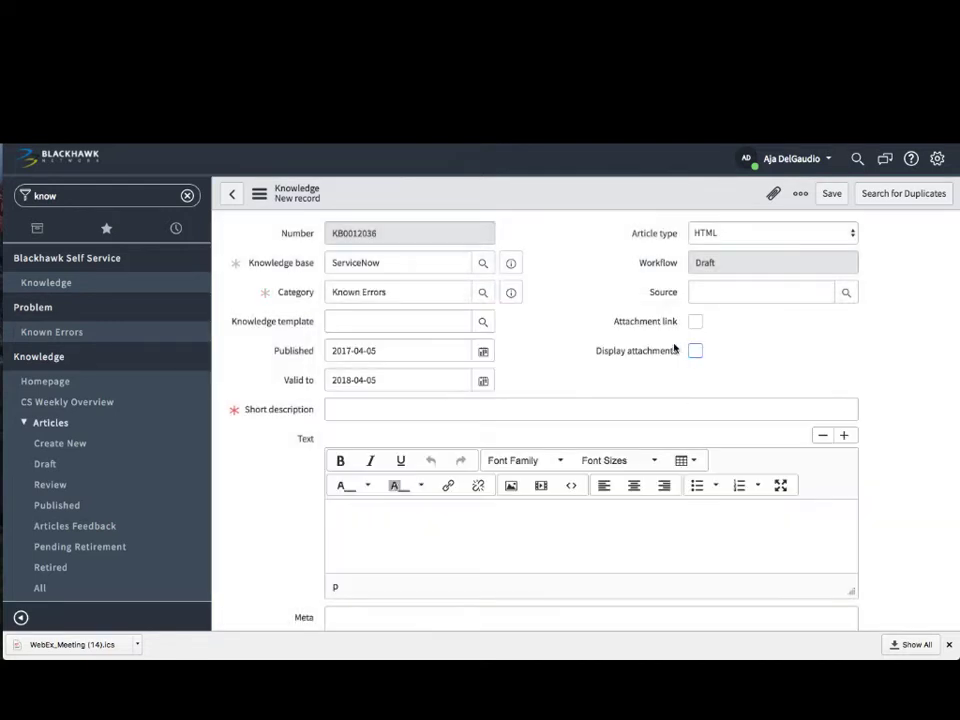
- Change the article's knowledge base to Customer Service - L1 and open its category choices
click(422, 256)
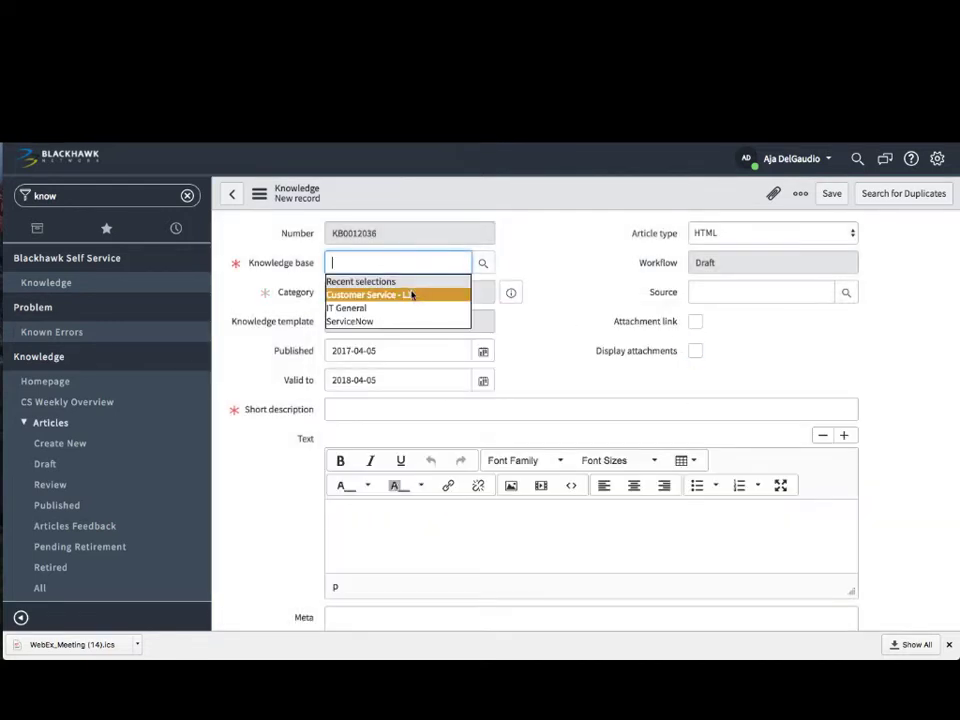
click(411, 294)
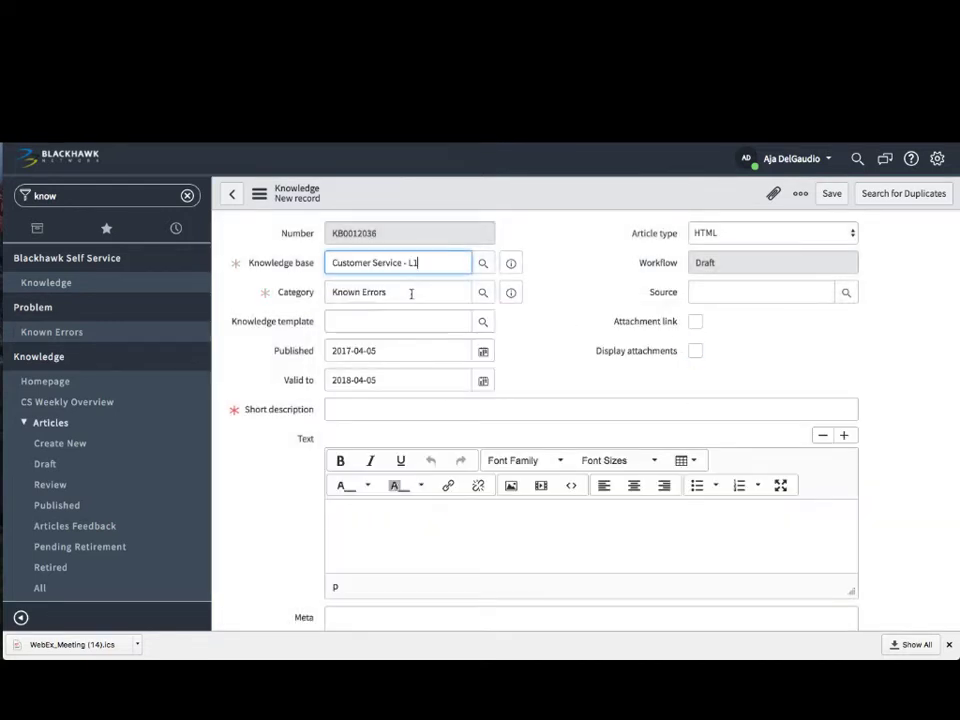
click(483, 295)
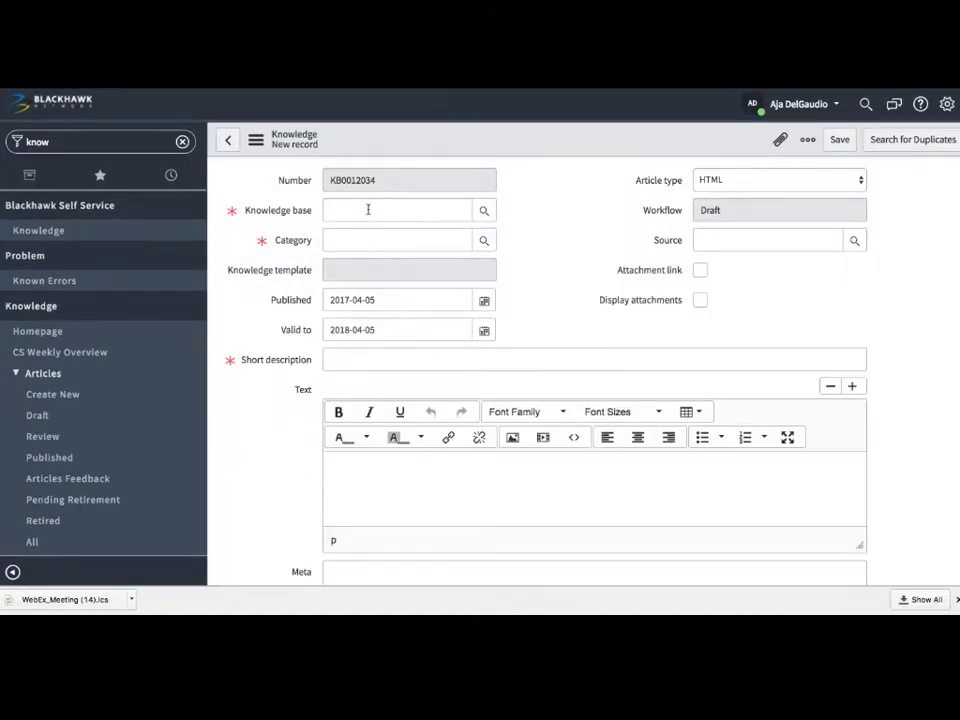
- Set the knowledge base of new record KB0012034 to ServiceNow and its category to FAQ
click(368, 209)
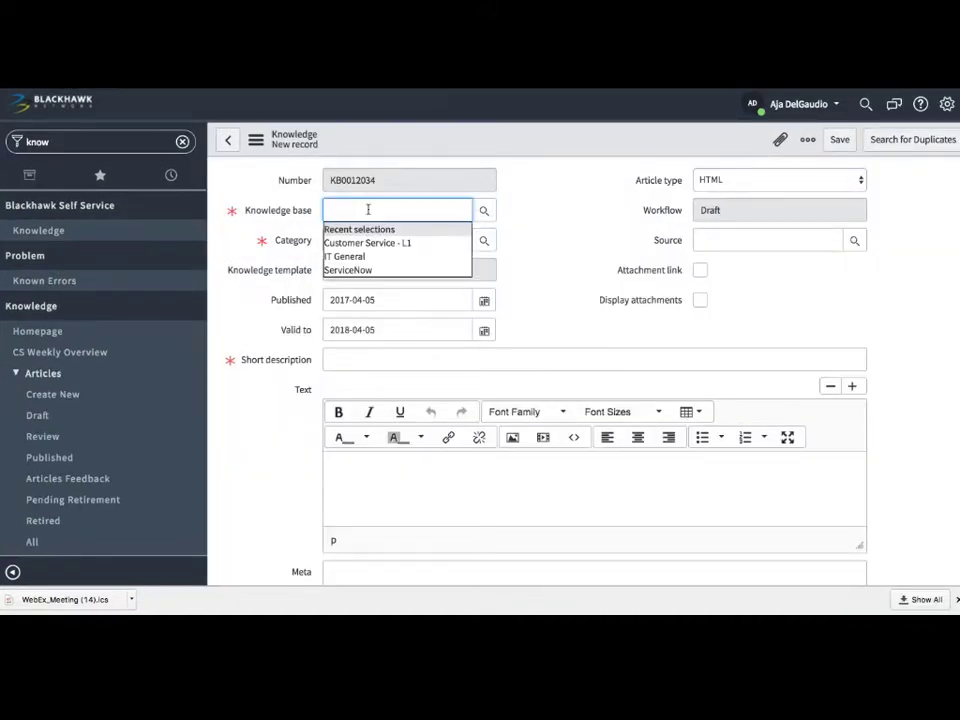
click(350, 270)
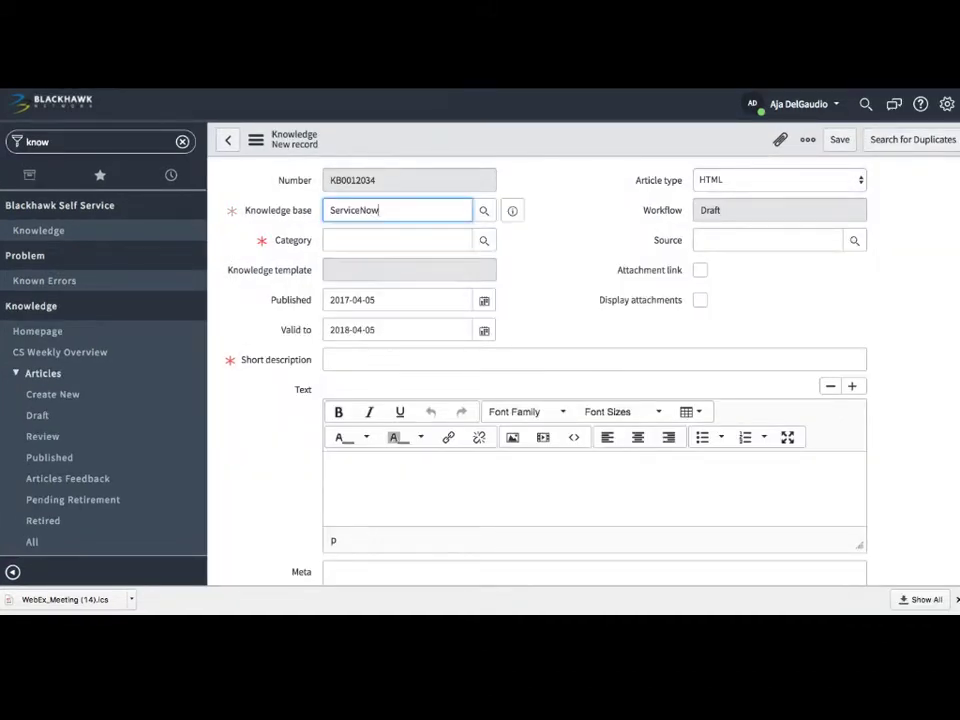
click(484, 243)
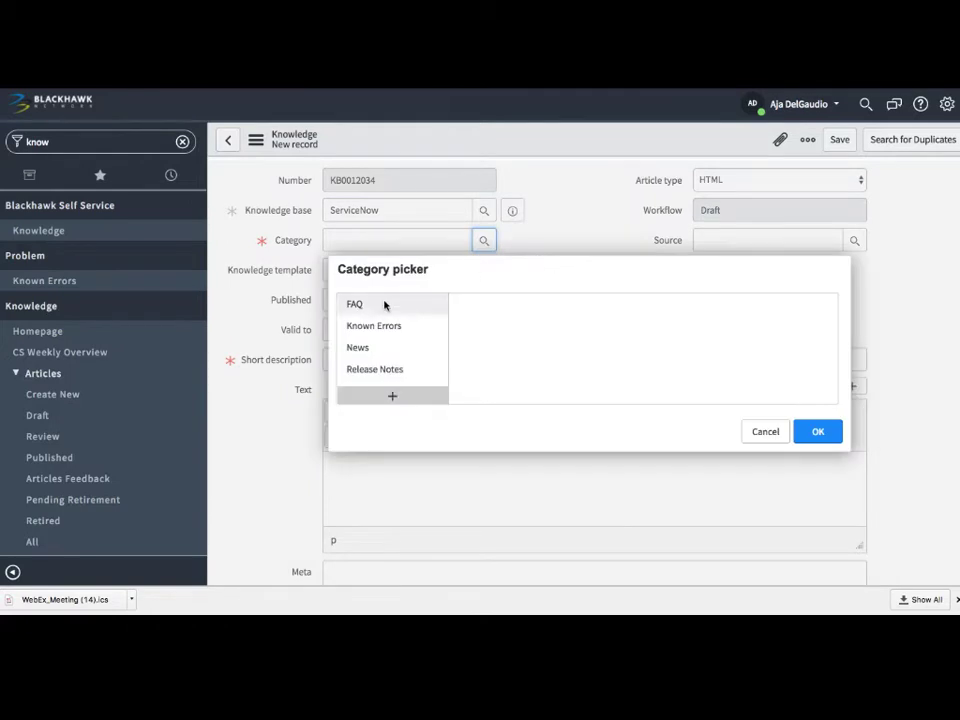
click(385, 304)
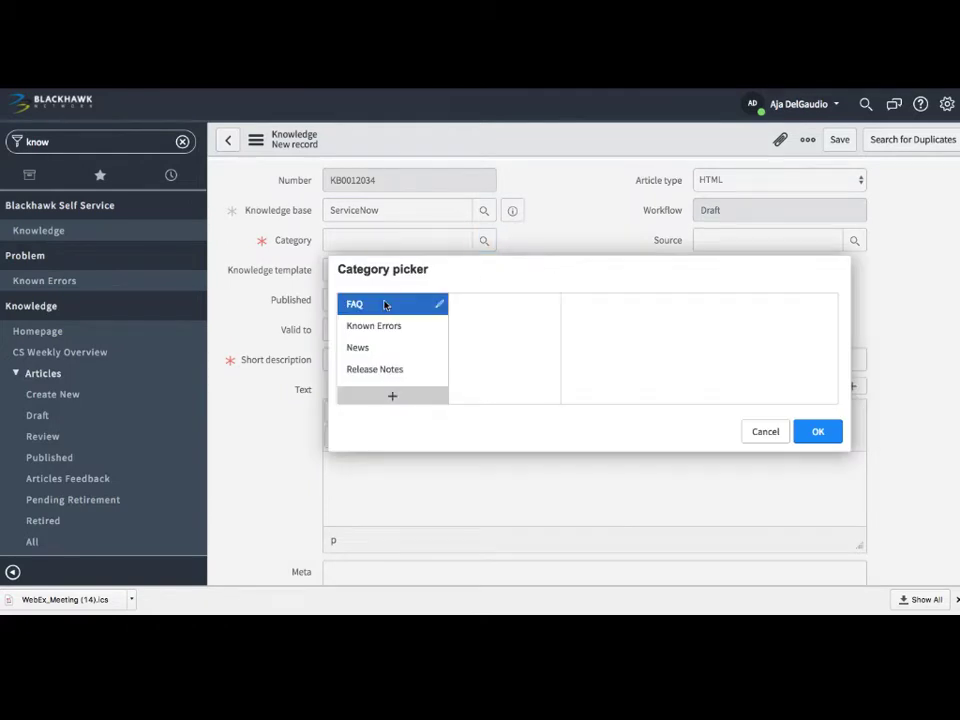
click(818, 433)
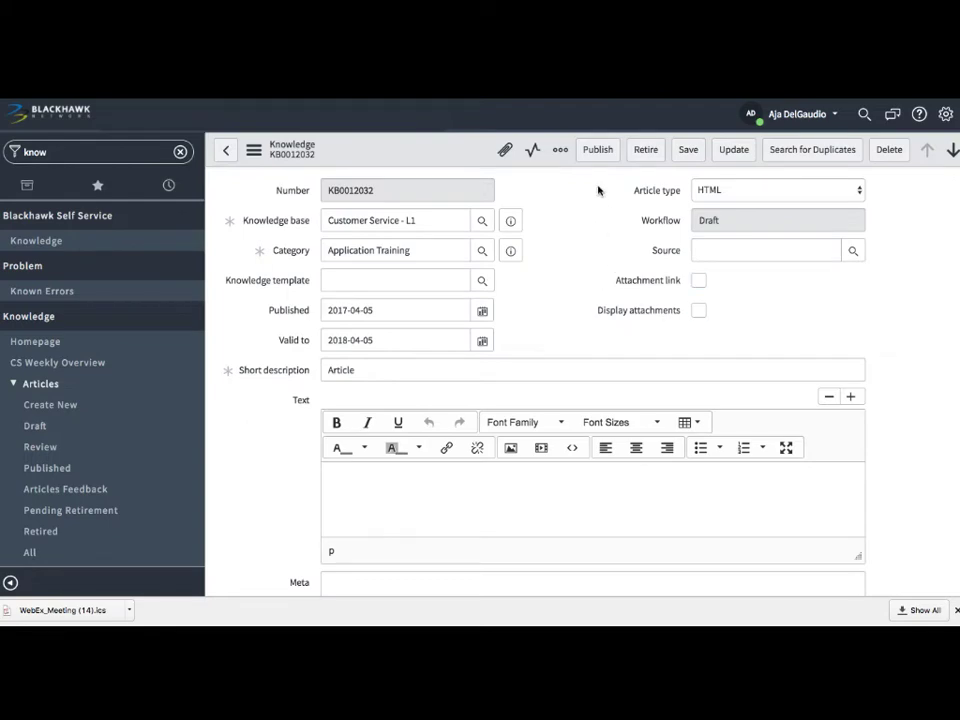
- Publish the Application Training article KB0012032 and open the "ServiceNow news" draft from the list
click(593, 151)
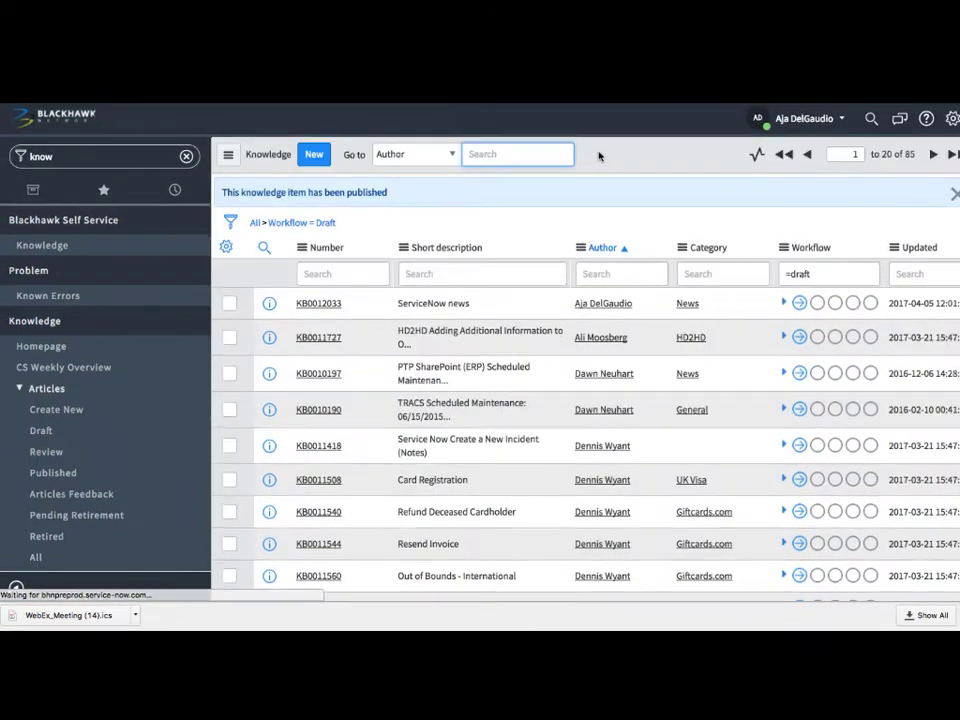
click(330, 303)
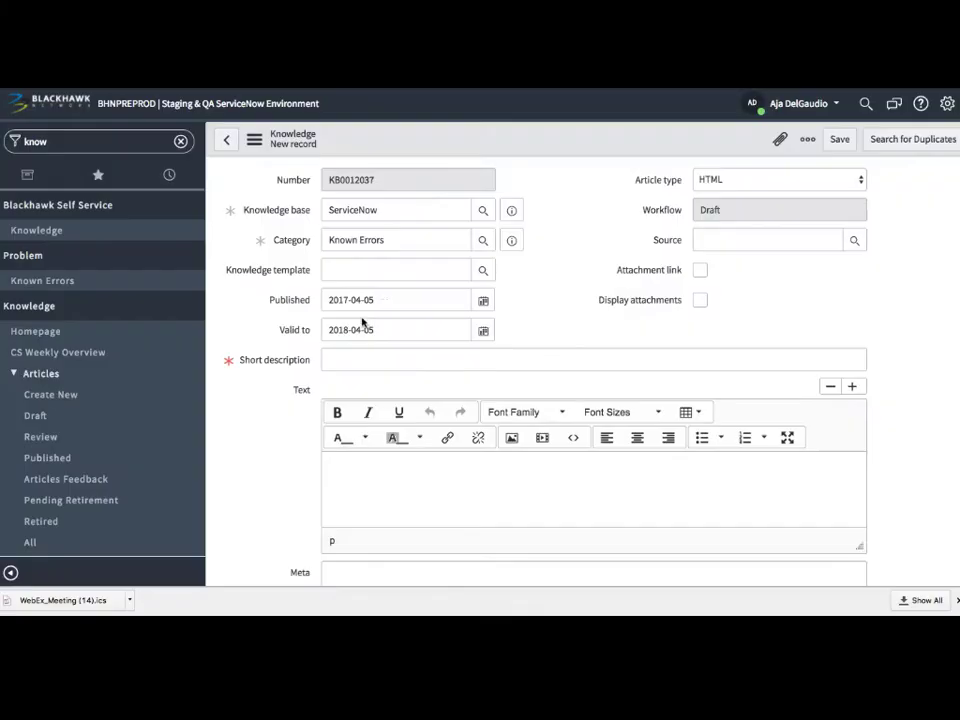
- Try changing the new Known Errors article's Published date to 2017-04-03
click(430, 312)
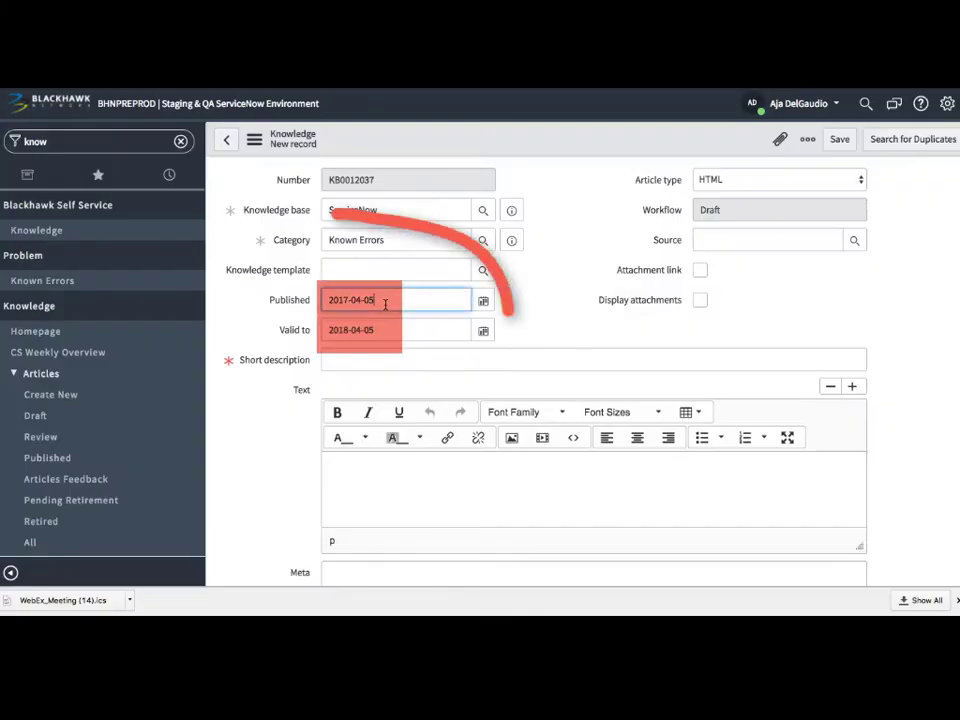
key(BackSpace)
text(3)
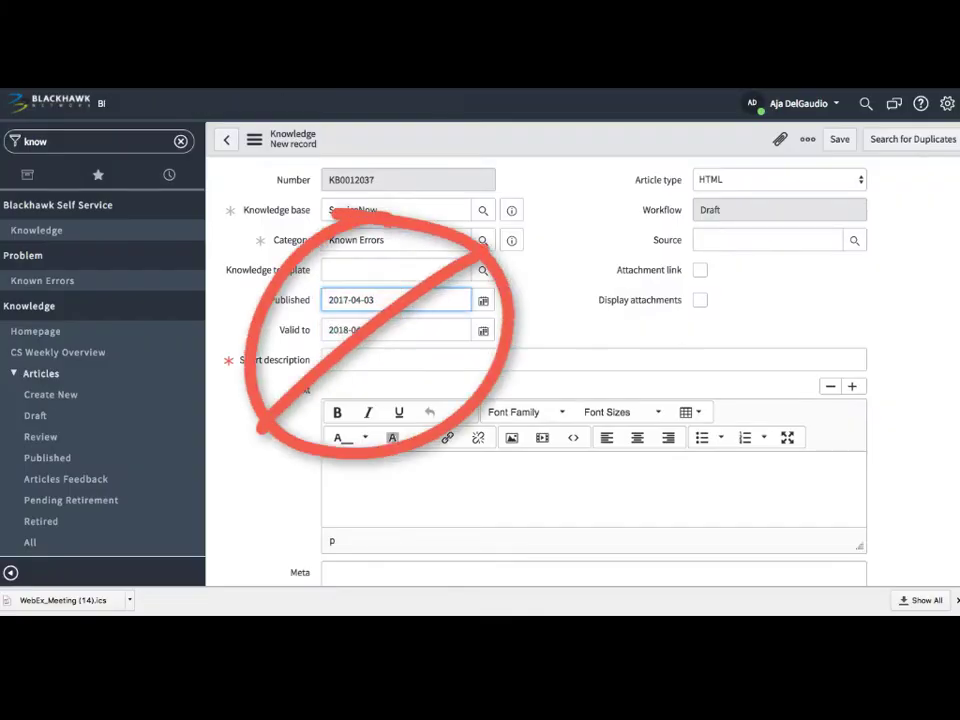
click(386, 330)
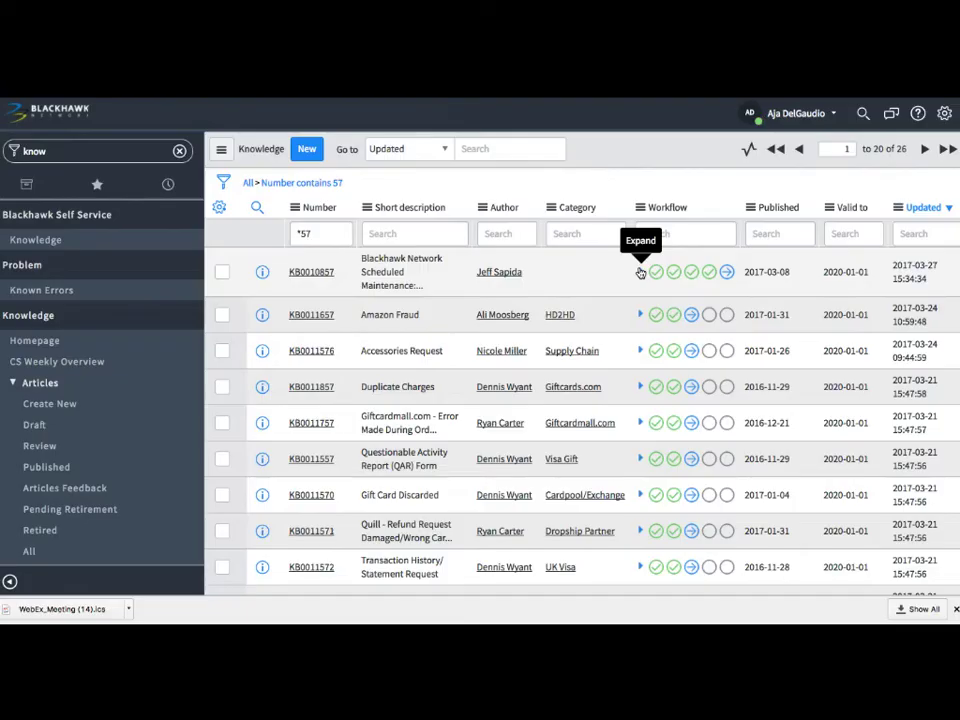
- Expand the workflow stages of the scheduled maintenance and Amazon Fraud articles in the knowledge list
click(637, 272)
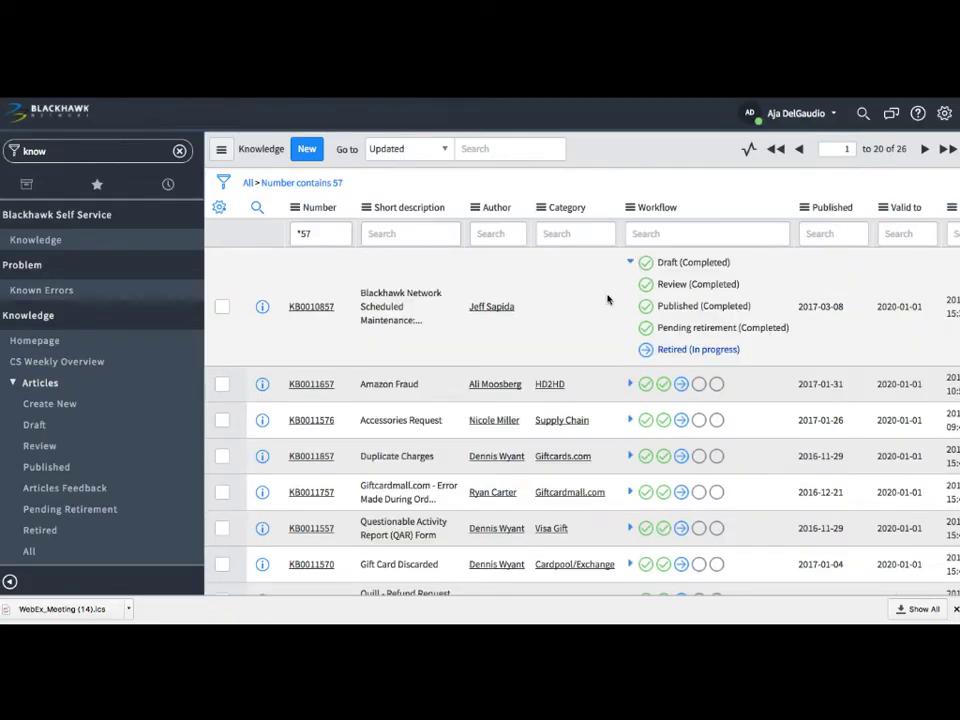
click(630, 385)
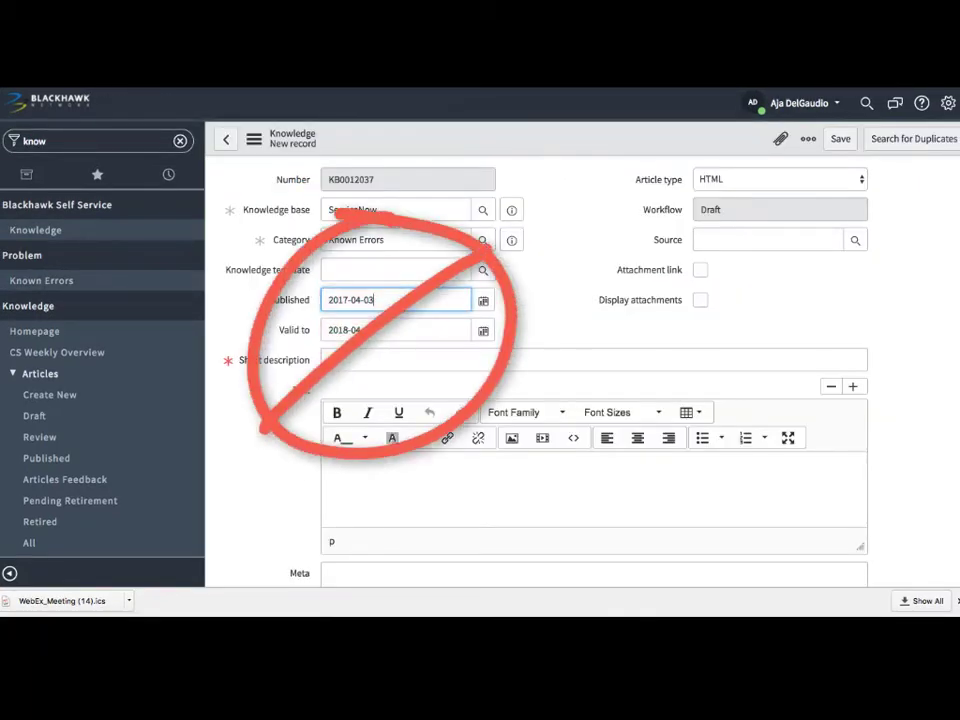
text(3)
click(386, 330)
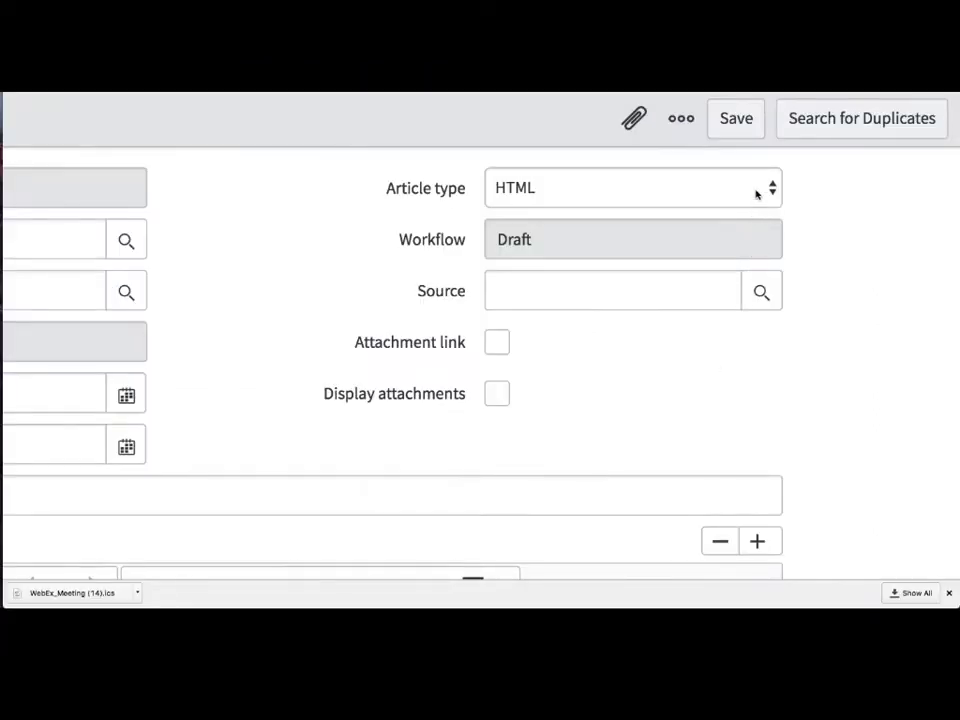
- Try switching the new article's type to Wiki
click(810, 146)
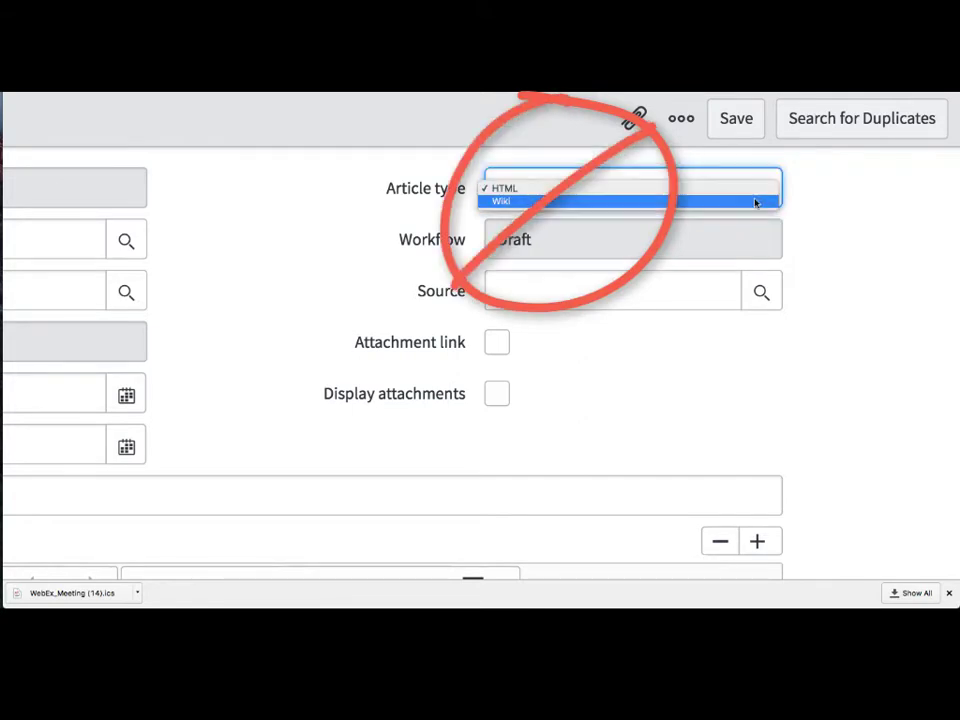
click(755, 201)
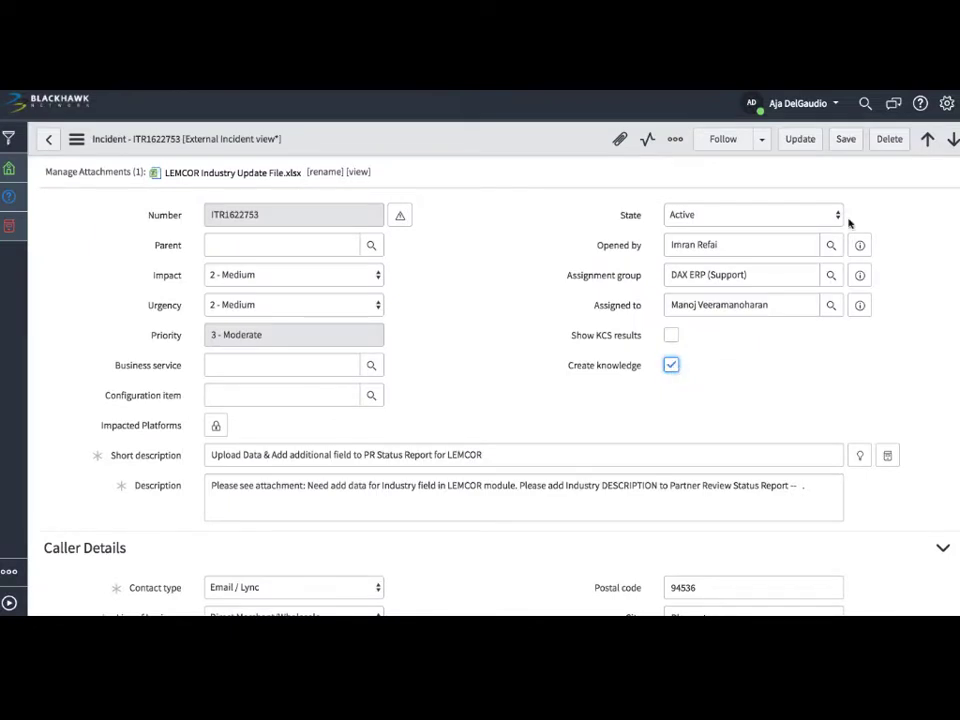
- Save the LEMCOR incident with the Create knowledge option enabled
click(845, 140)
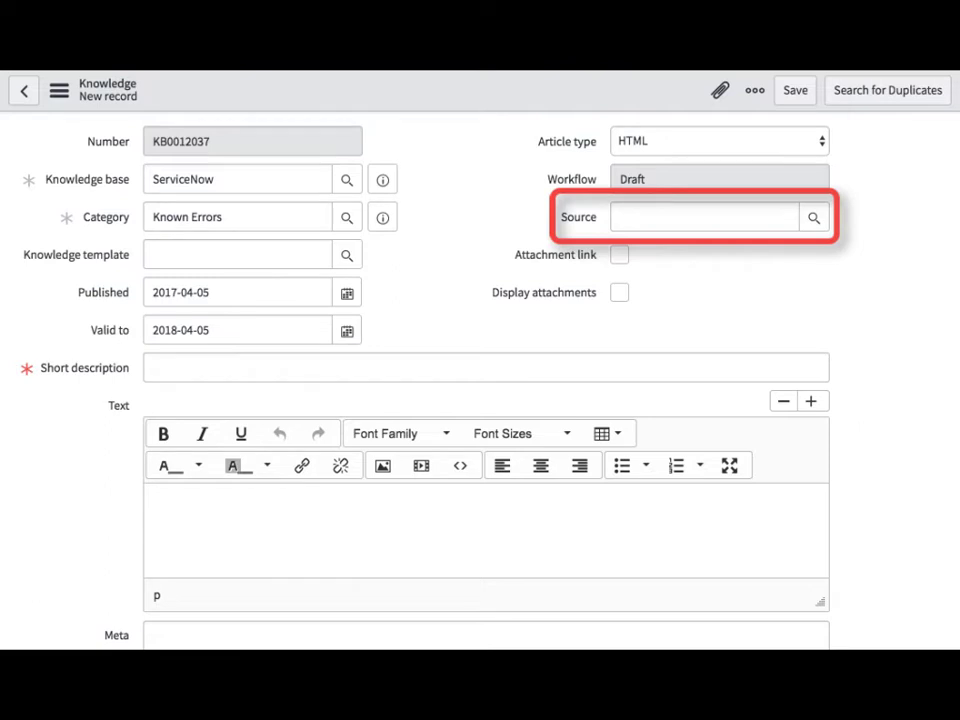
- Enable Attachment link on the new Known Errors article and open the Bulk Sub Division Upload Template result from the template search
click(619, 255)
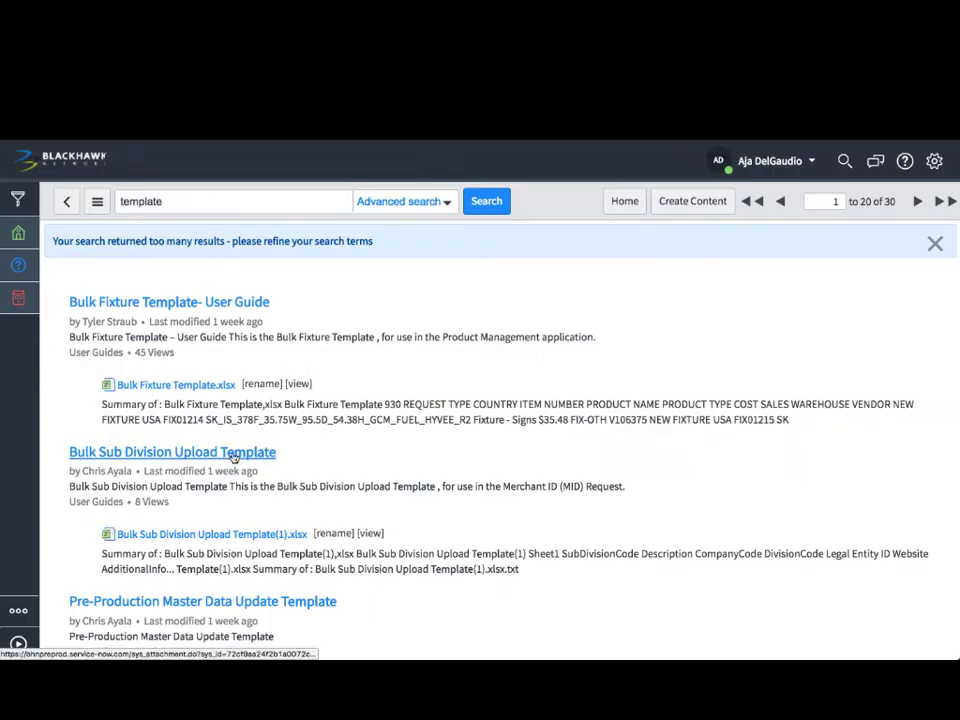
click(232, 455)
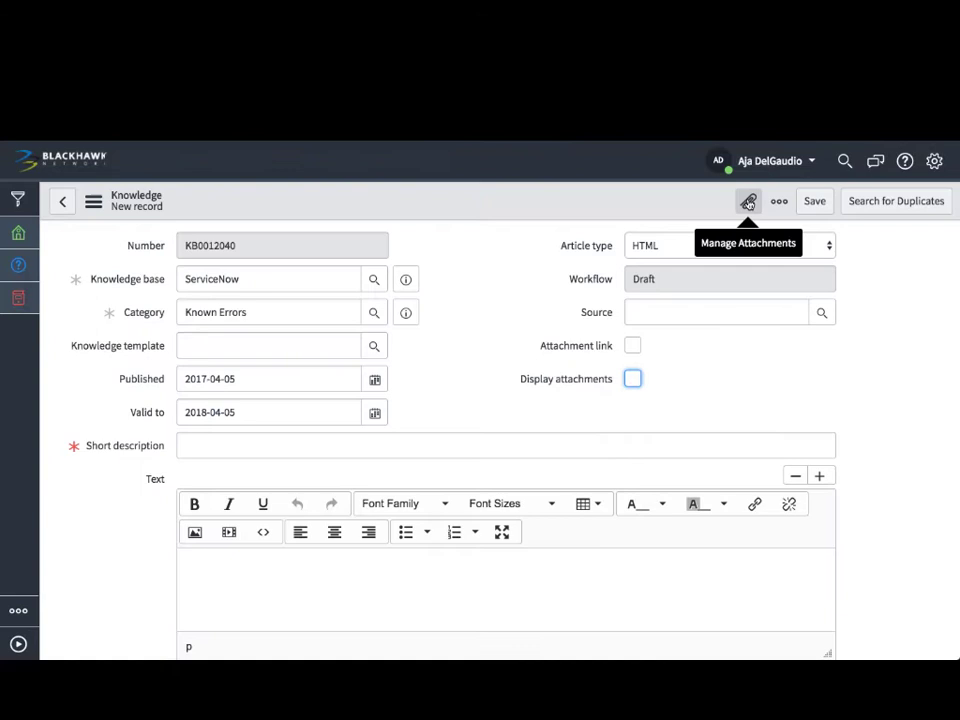
- Manage the new article's attachments with Display attachments enabled, and open the Bulk Fixture Template- User Guide from the template search
click(749, 200)
click(338, 335)
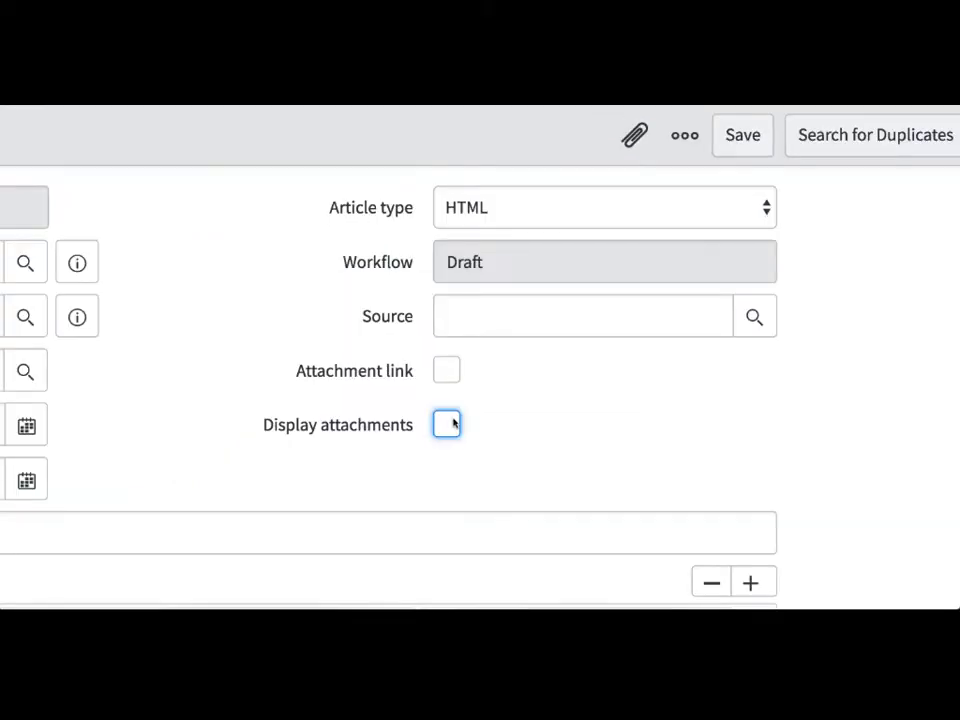
click(447, 424)
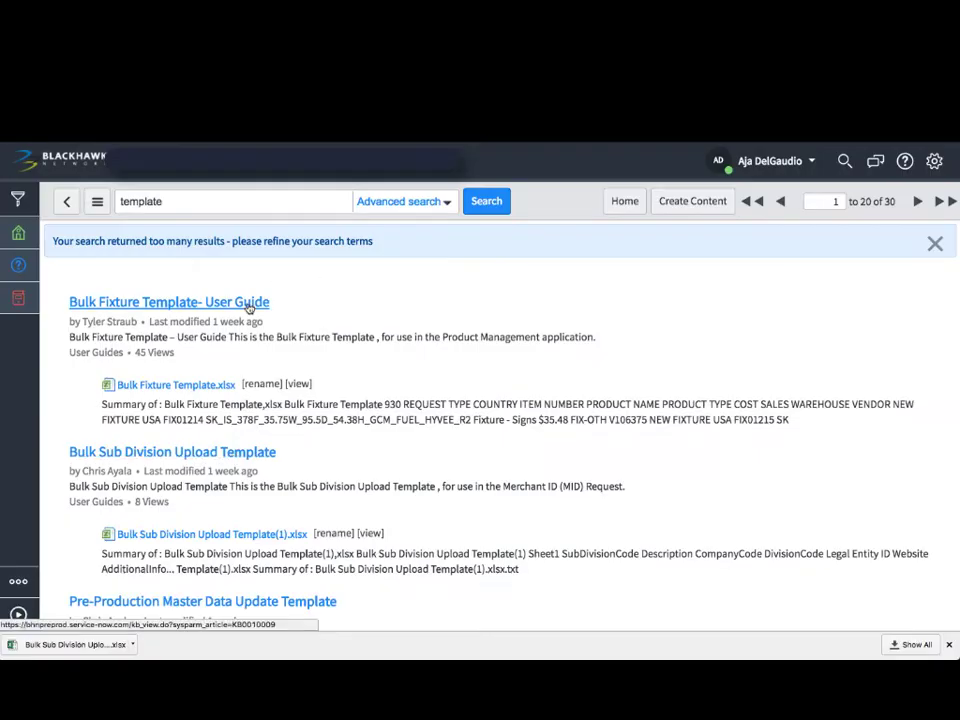
click(250, 306)
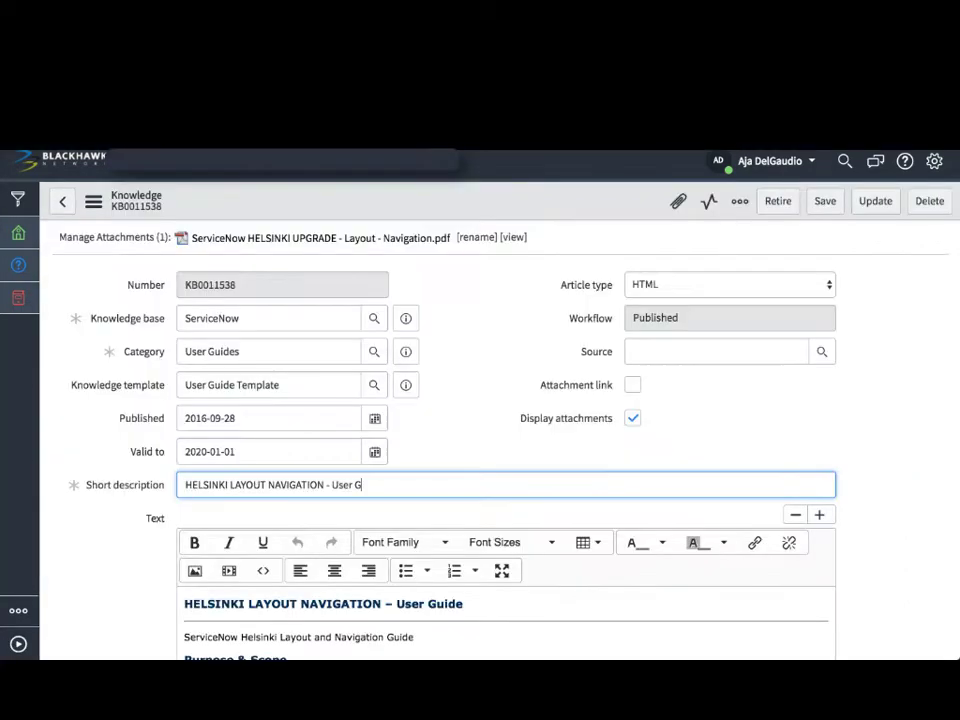
- Complete the short description as "HELSINKI LAYOUT NAVIGATION - User Guide" and open that article through a knowledge search for "layout"
text(uide)
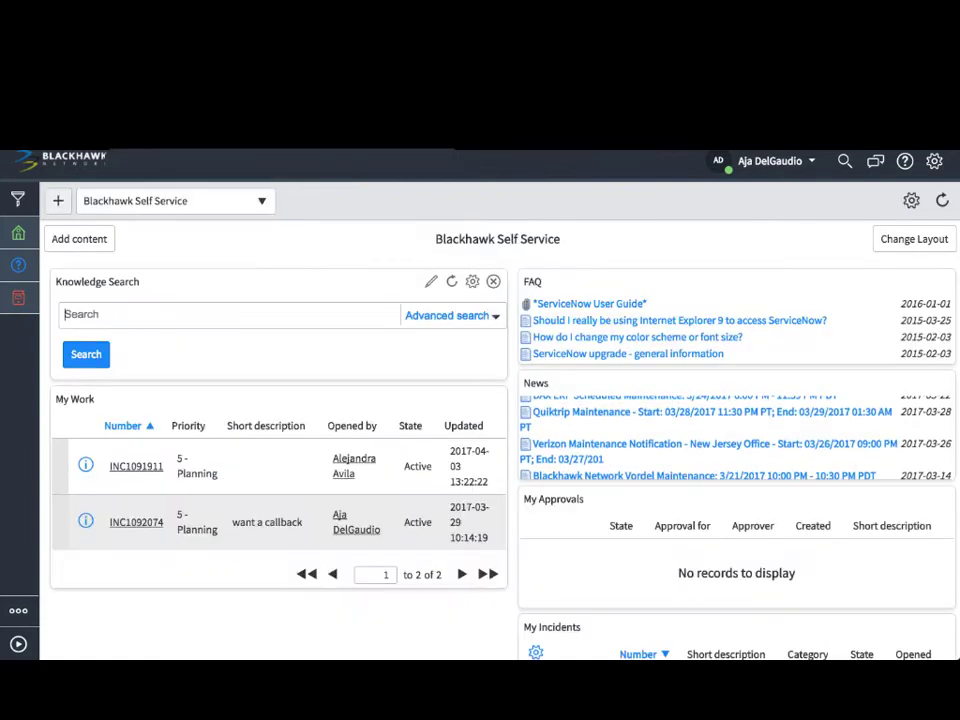
click(230, 314)
text(layout)
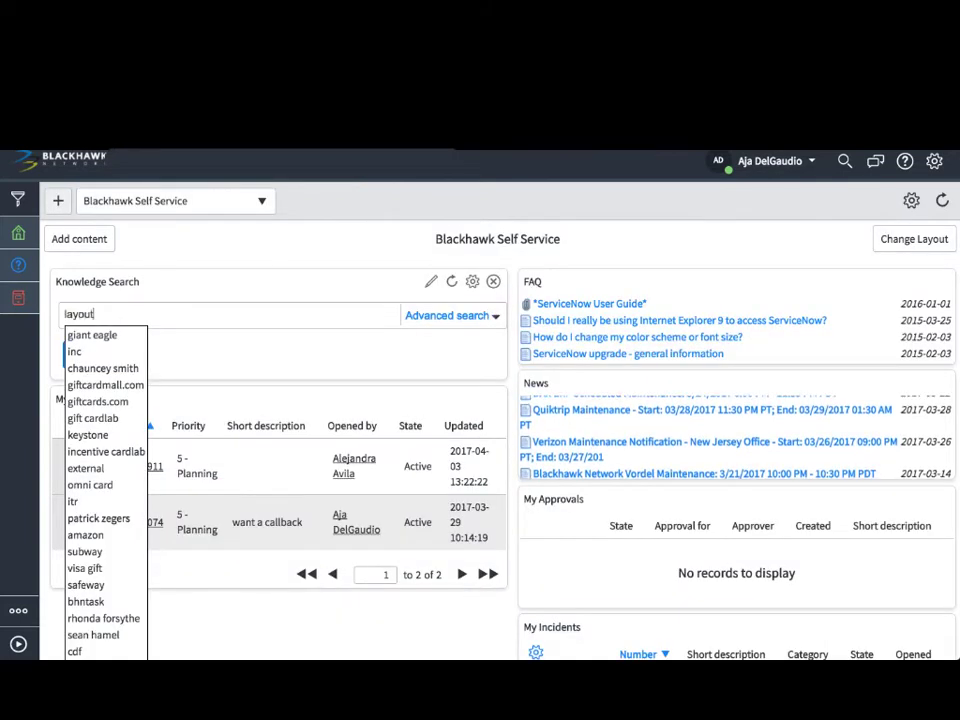
click(103, 362)
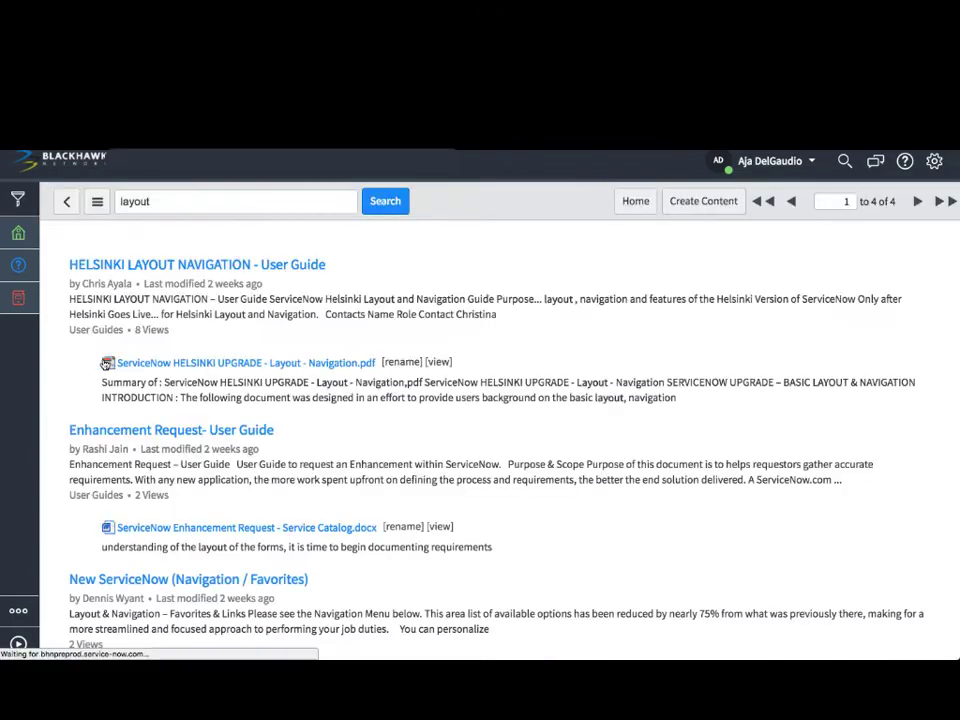
click(246, 266)
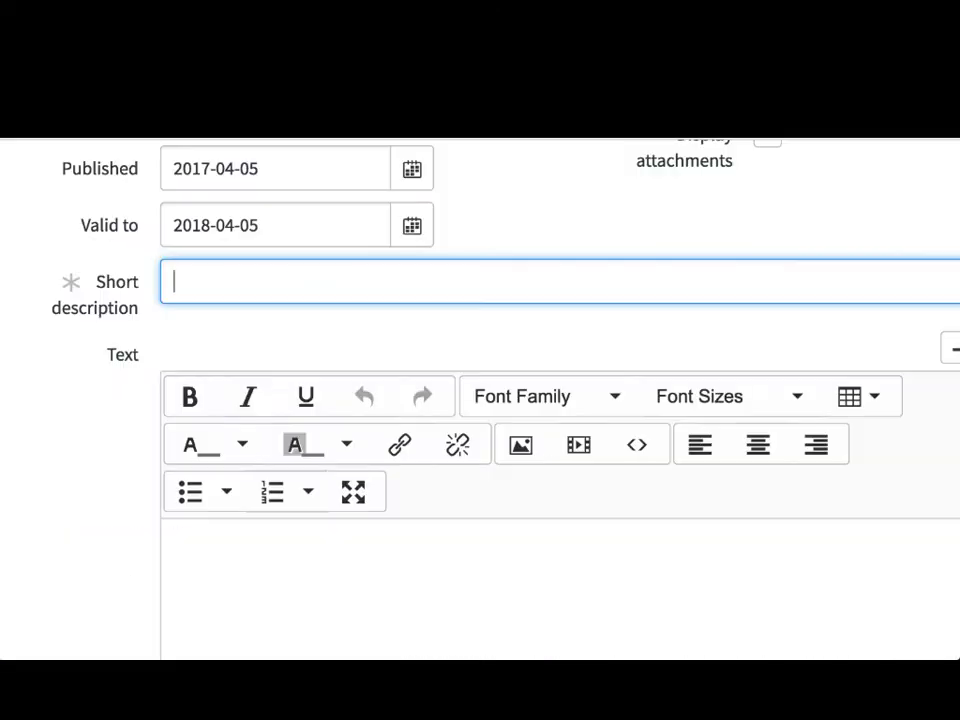
- Enter "When do I create tickets for Incident Management?" as the new article's short description
text(Incident Mangement Tickets)
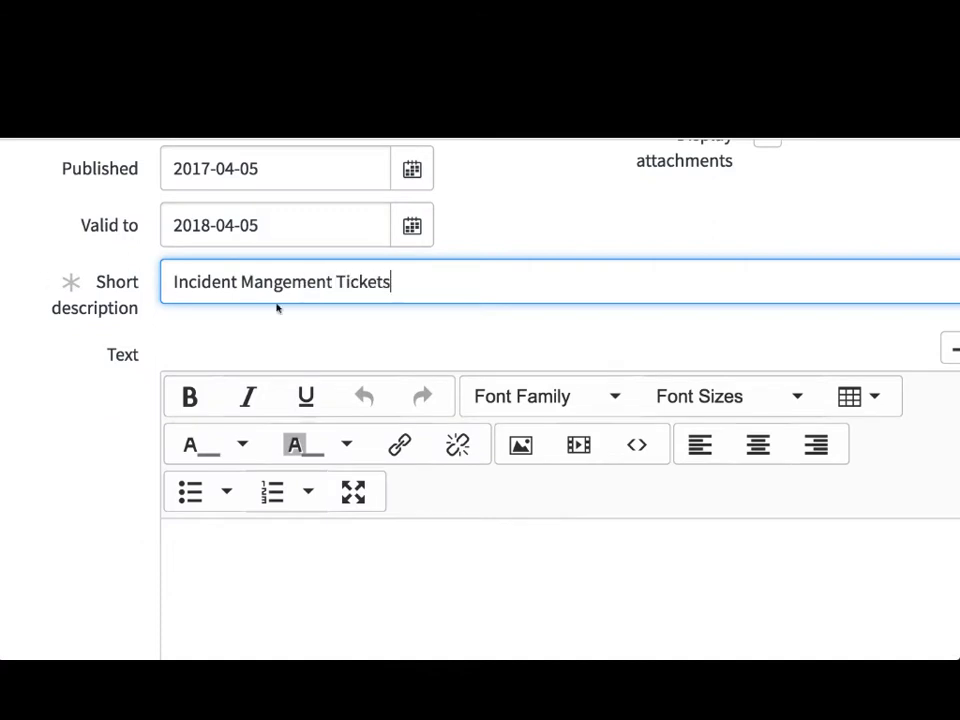
key(ctrl+a)
text(WHen d)
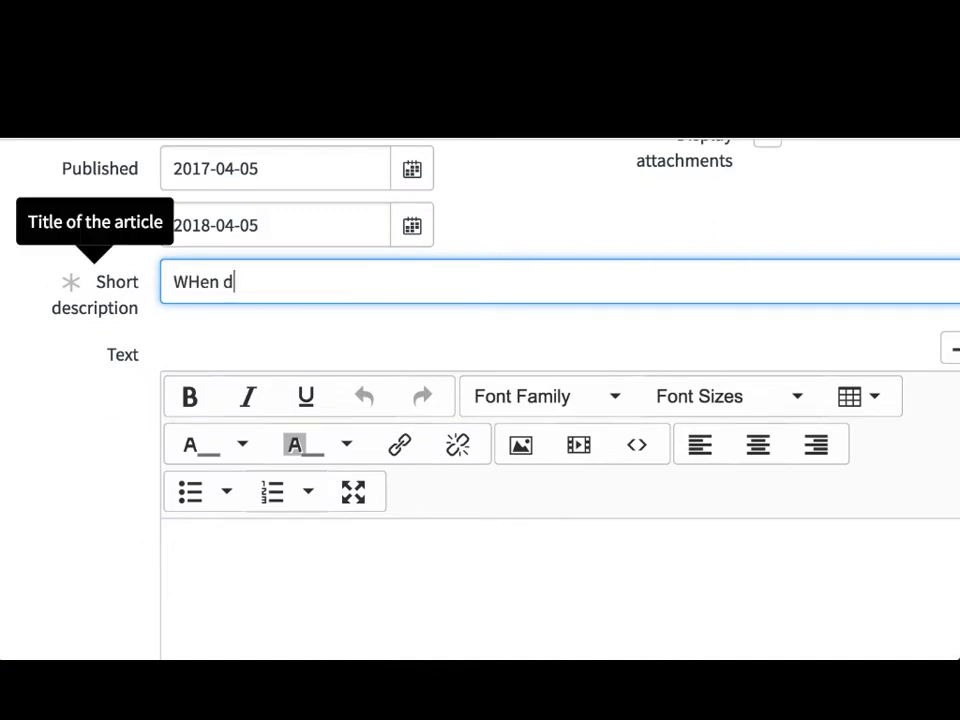
key(BackSpace)
key(BackSpace)
key(BackSpace)
key(BackSpace)
key(BackSpace)
text(hen Do I)
key(BackSpace)
key(BackSpace)
key(BackSpace)
key(BackSpace)
key(BackSpace)
key(BackSpace)
key(BackSpace)
key(BackSpace)
text(hen do I creat)
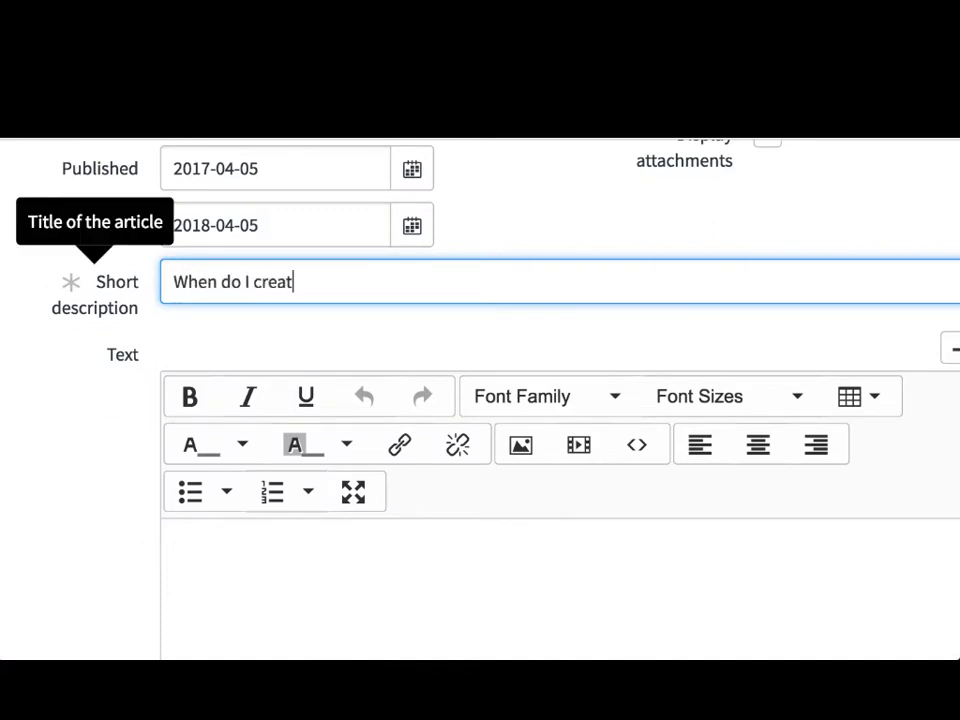
text(e tickets for Incident Management?)
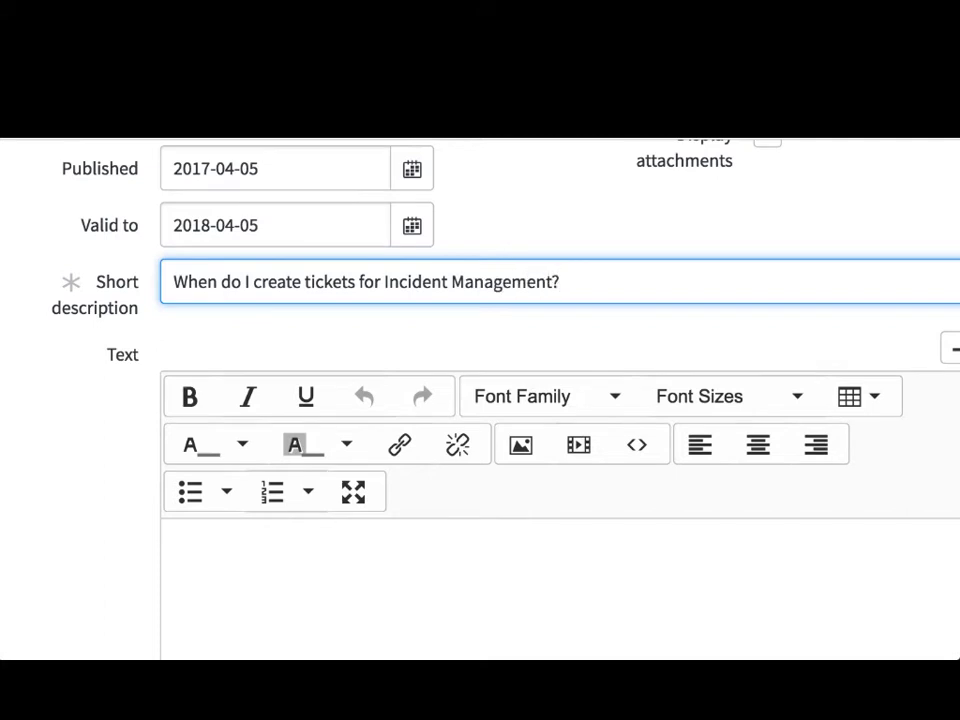
- Reword the short description to "How do I create Incident Management tickets in ServiceNow?"
double_click(330, 281)
double_click(465, 281)
double_click(292, 293)
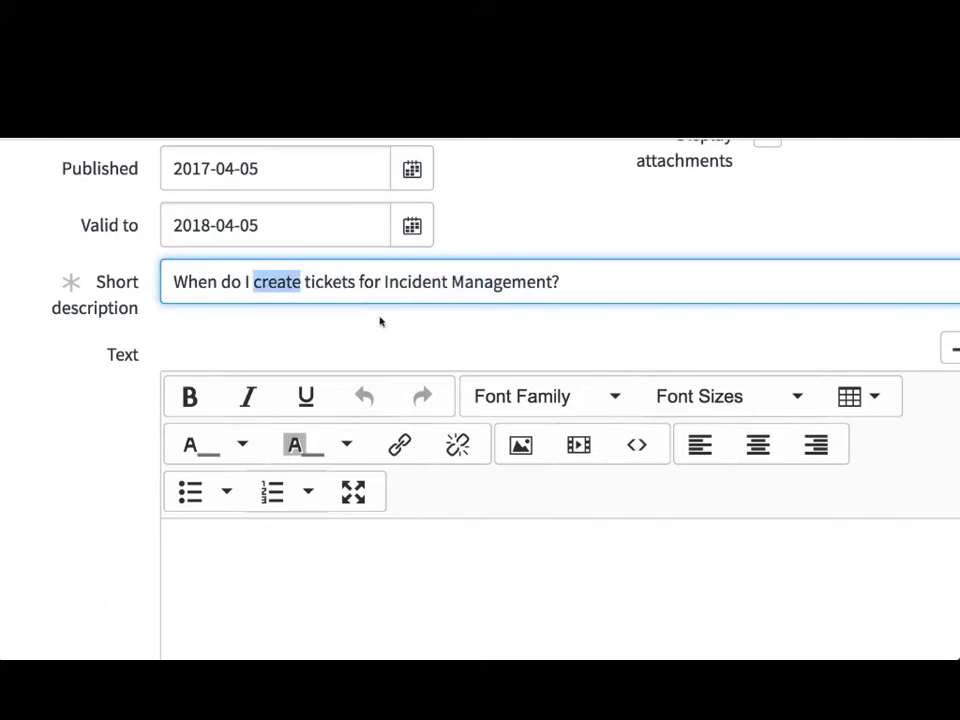
double_click(205, 281)
text(How)
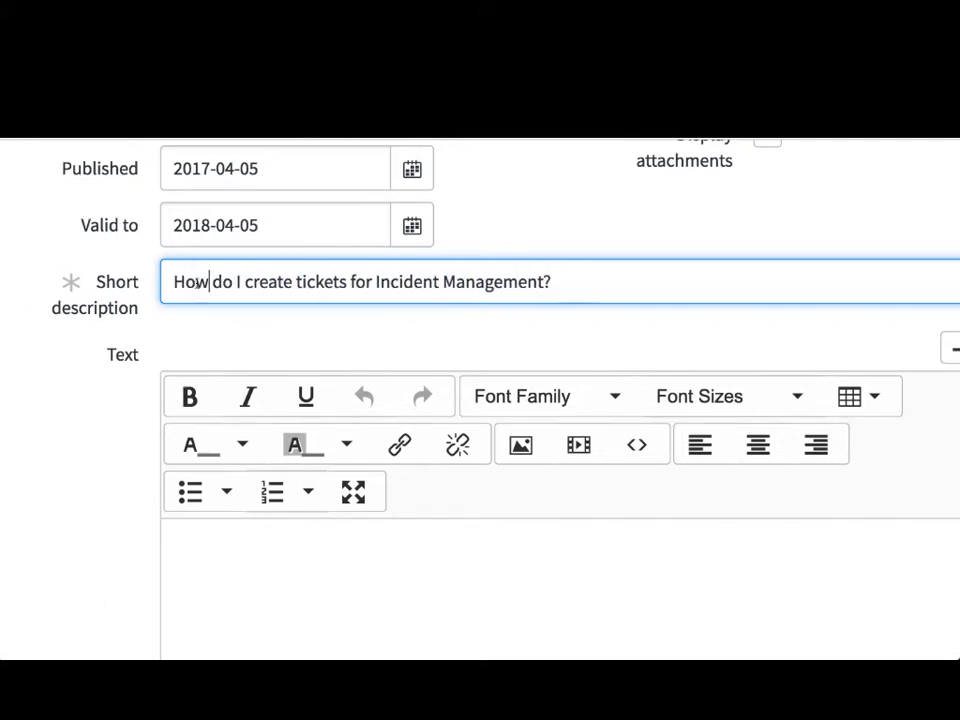
double_click(190, 281)
click(625, 225)
drag(296, 281, 377, 281)
key(BackSpace)
click(465, 281)
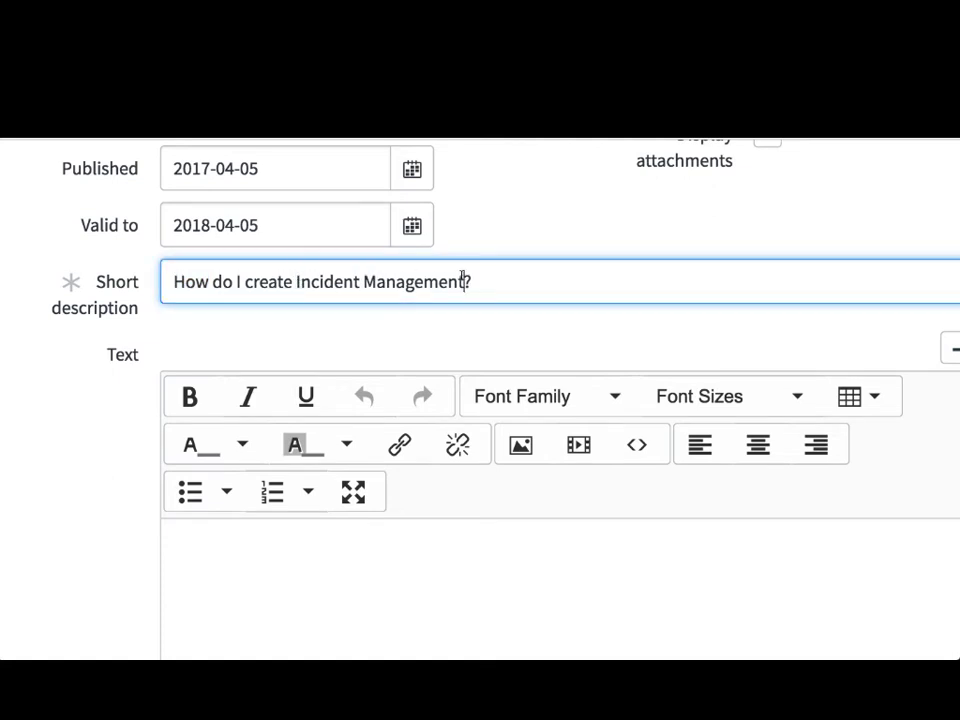
text(tickets in ServiceNow)
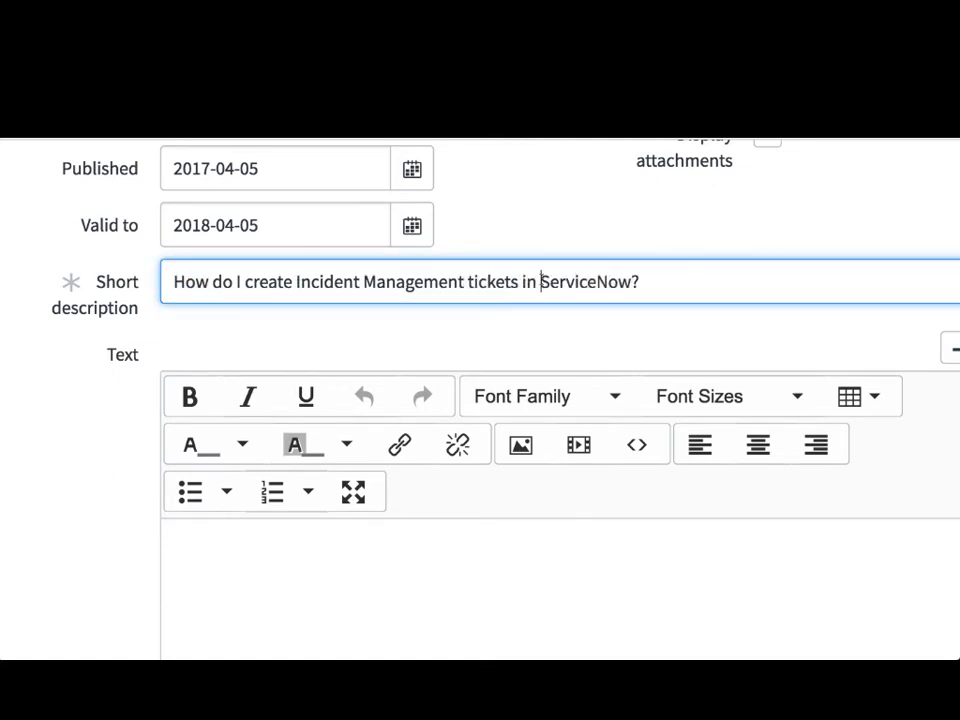
double_click(570, 281)
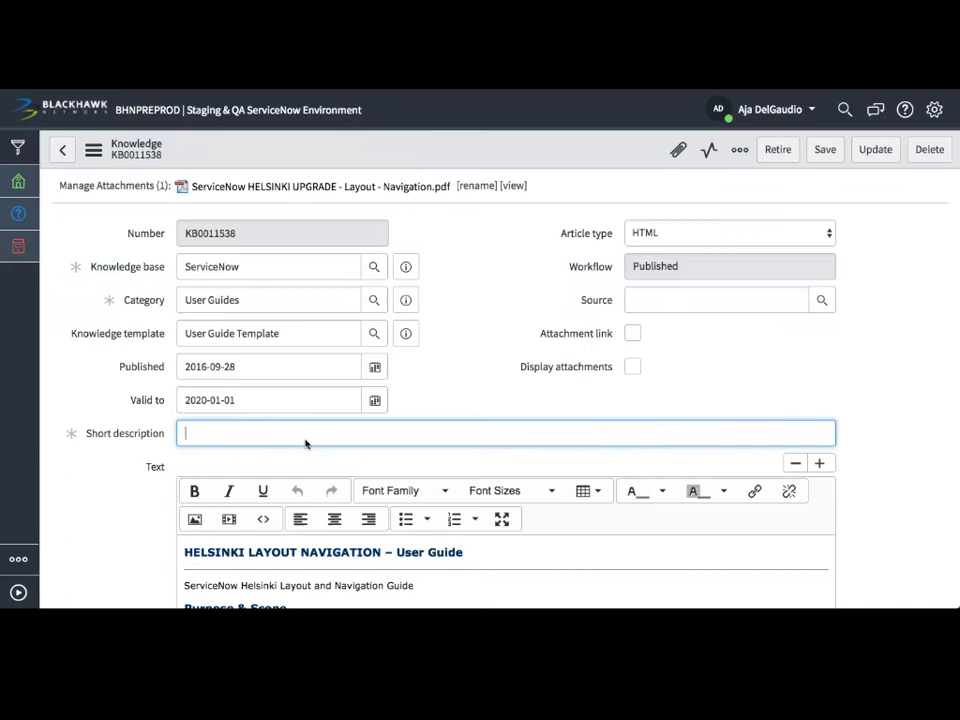
- Try saving the Helsinki guide with a blank short description, and save it with "HELSINKI LAYOUT NAVIGATION - User Guide" filled in
click(825, 149)
click(603, 240)
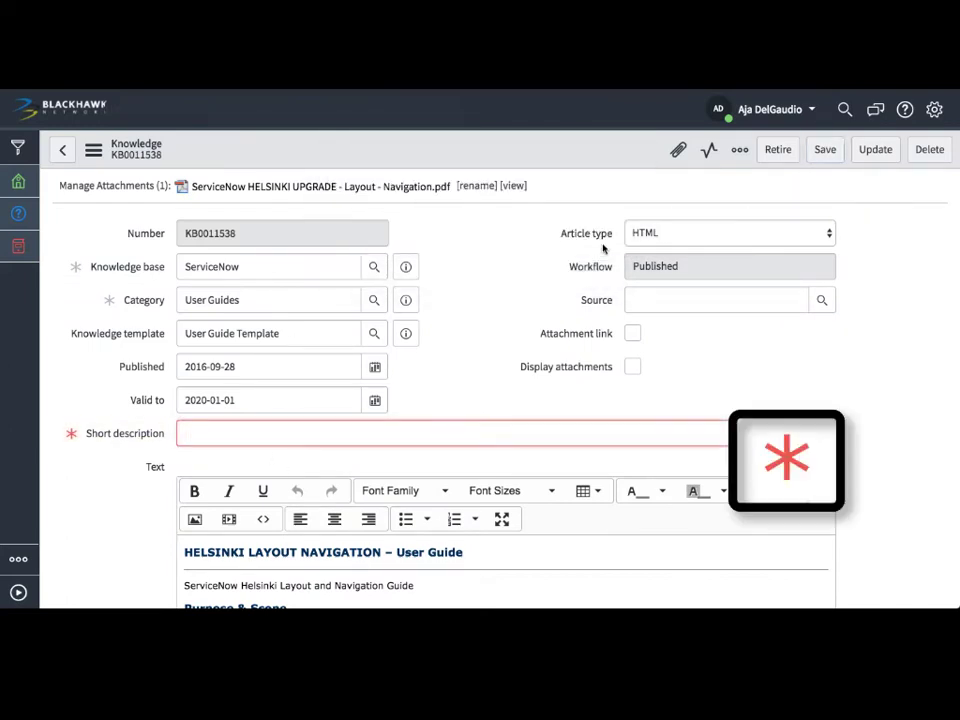
text(HELSINKI LAYOUT NAVIGATION - User Guide)
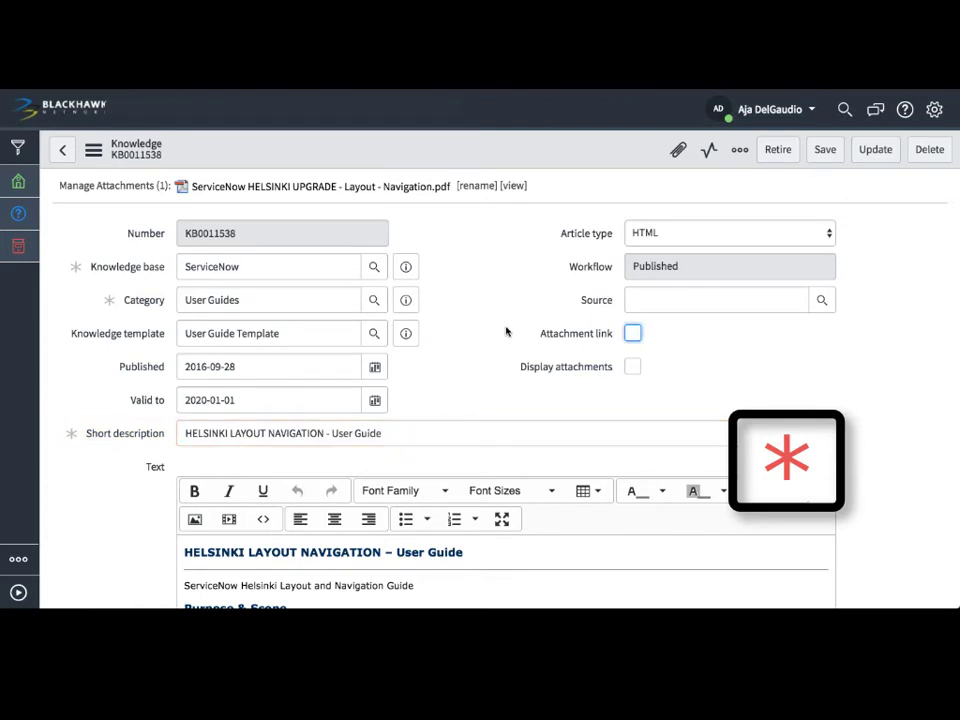
click(816, 152)
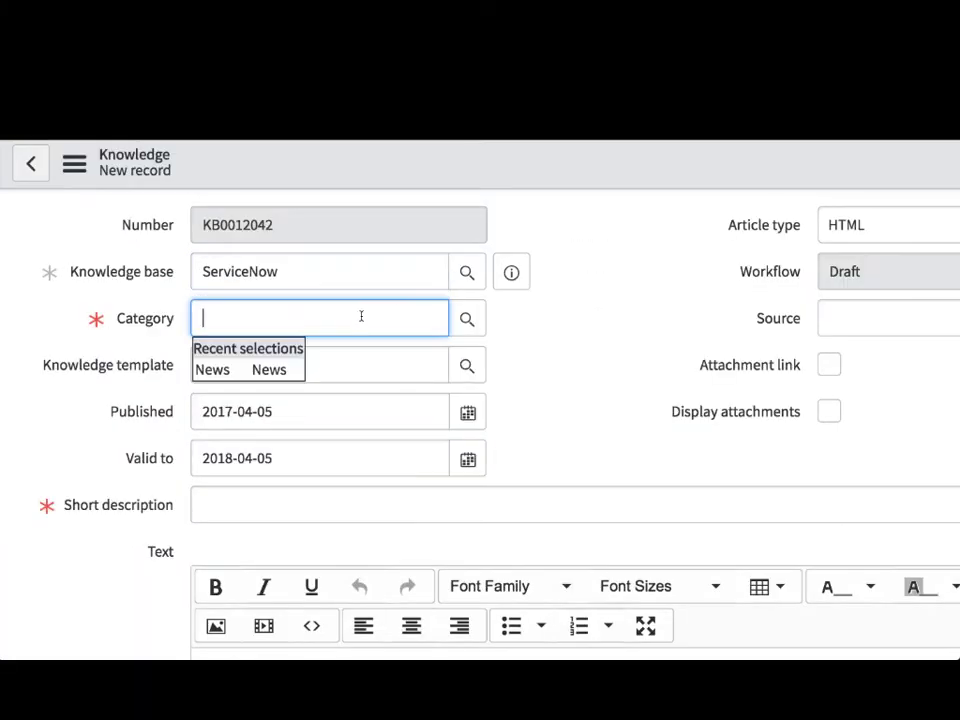
- Assign the User Guides category to the new article and set its short description to "How to create a Knowledge Article - User Guide"
key(Down)
key(Return)
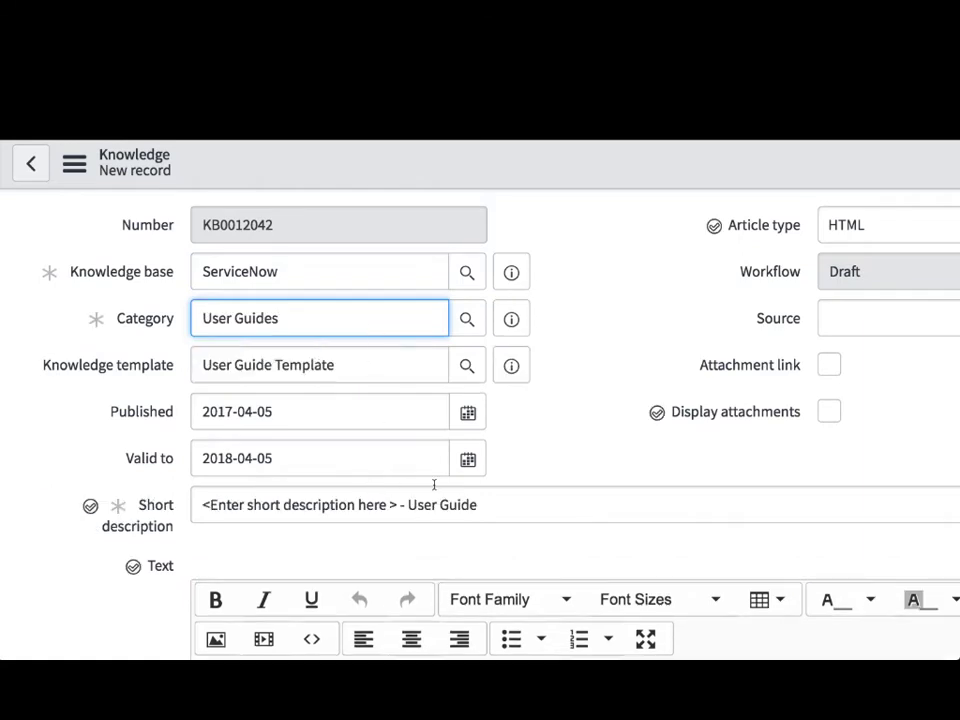
drag(399, 505, 202, 505)
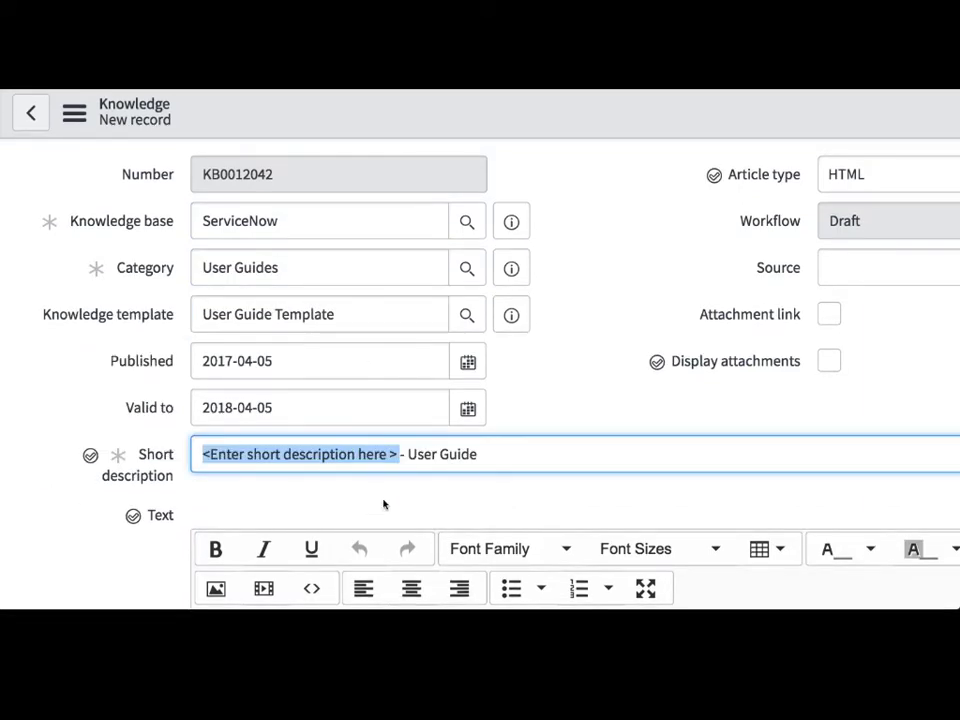
click(381, 503)
drag(395, 454, 202, 454)
text(How to create a )
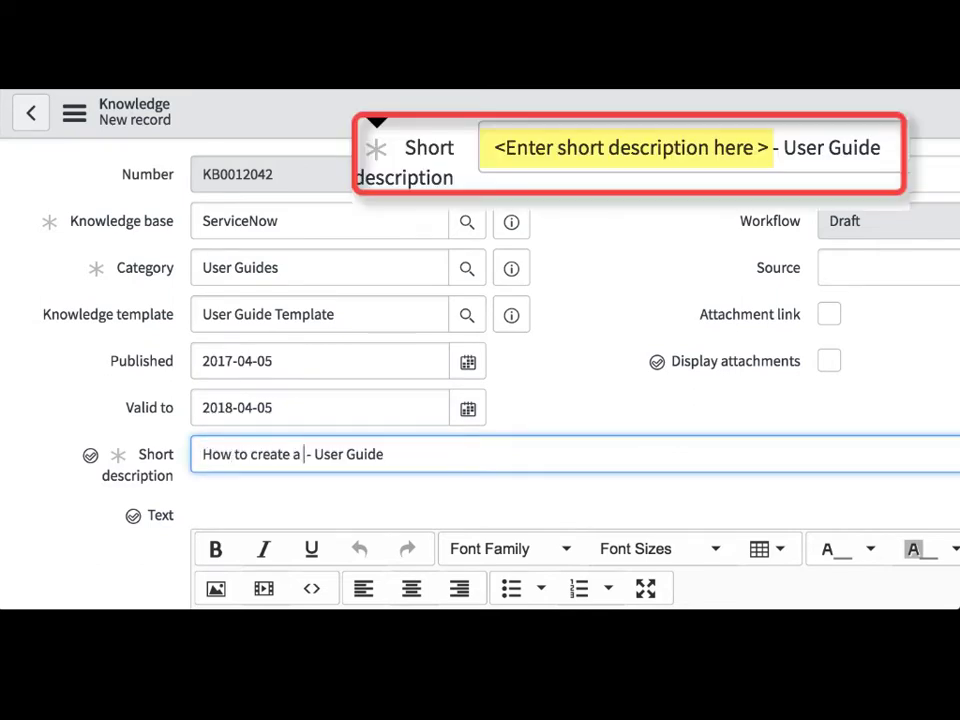
text(Knowledge Articl)
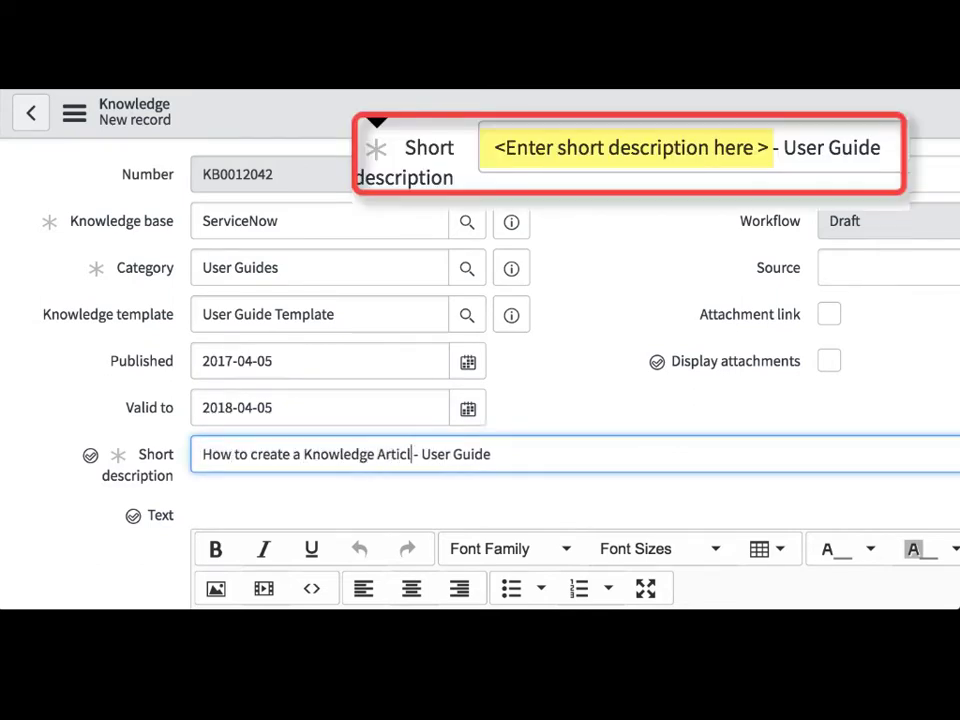
text(e)
- Replace the <Topic Name> placeholder in the article text's heading with "How to Create a Knowledge Article"
scroll(461, 488, down, 3)
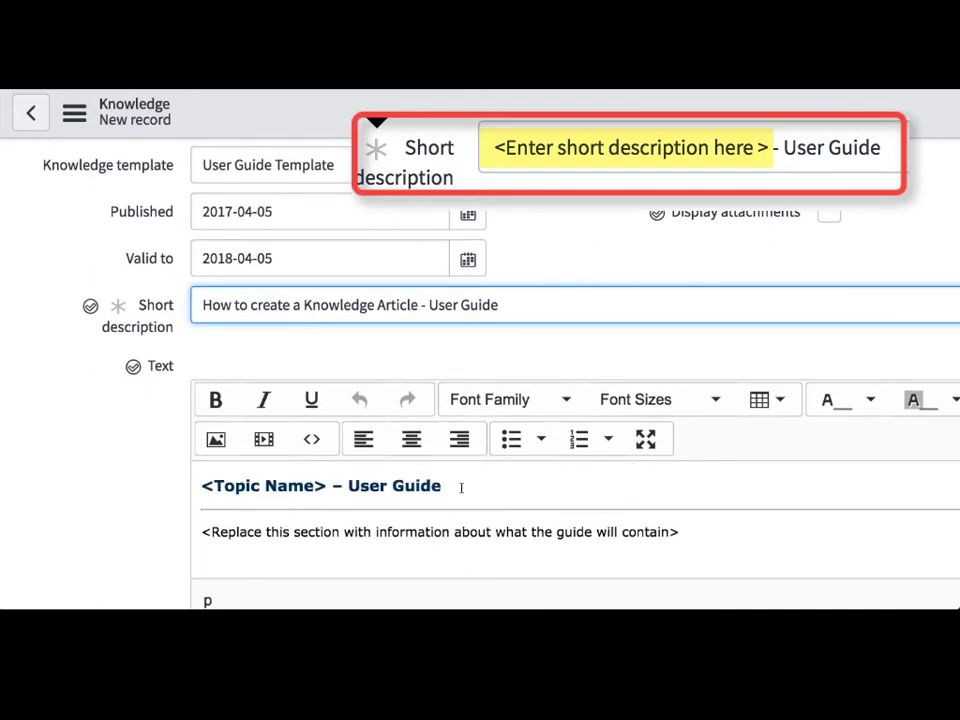
drag(325, 486, 203, 485)
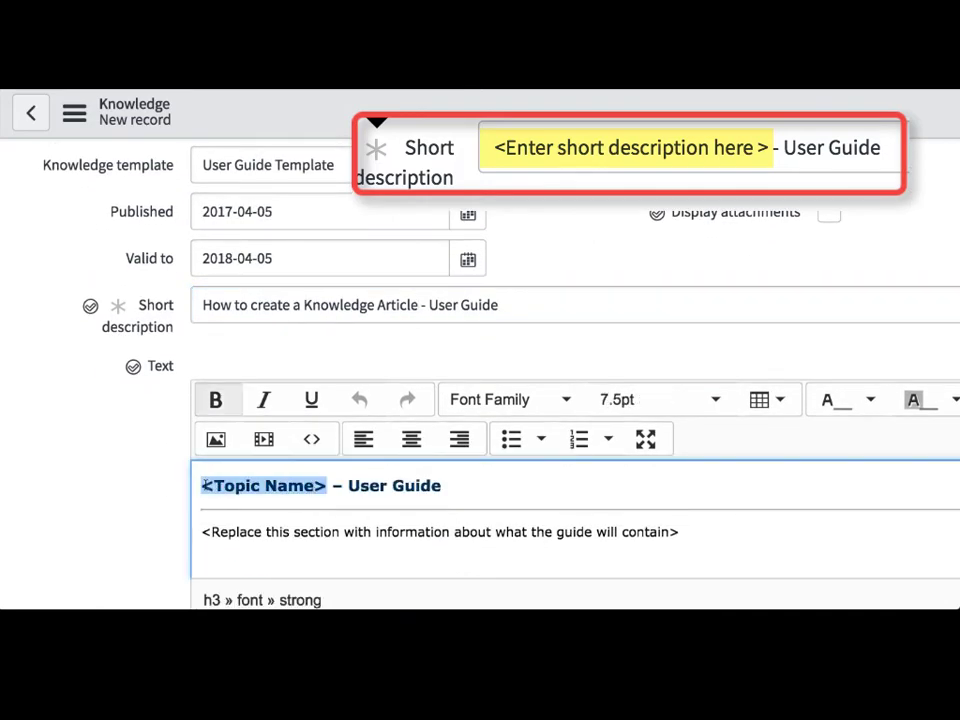
text(How to Create a)
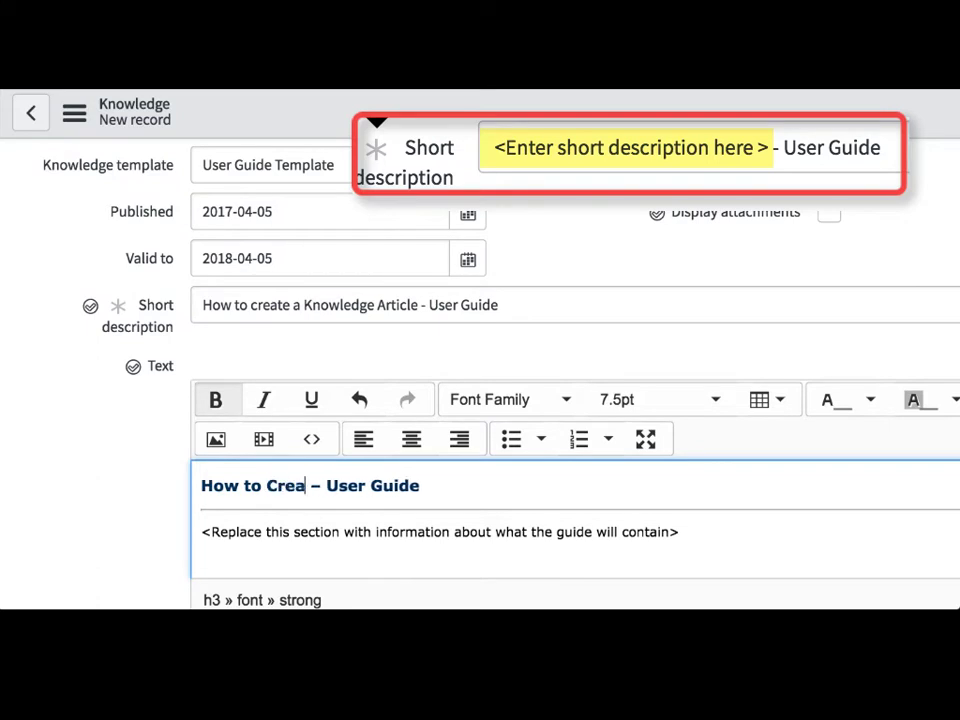
text( Knowel)
key(BackSpace)
key(BackSpace)
text(ledge Ar)
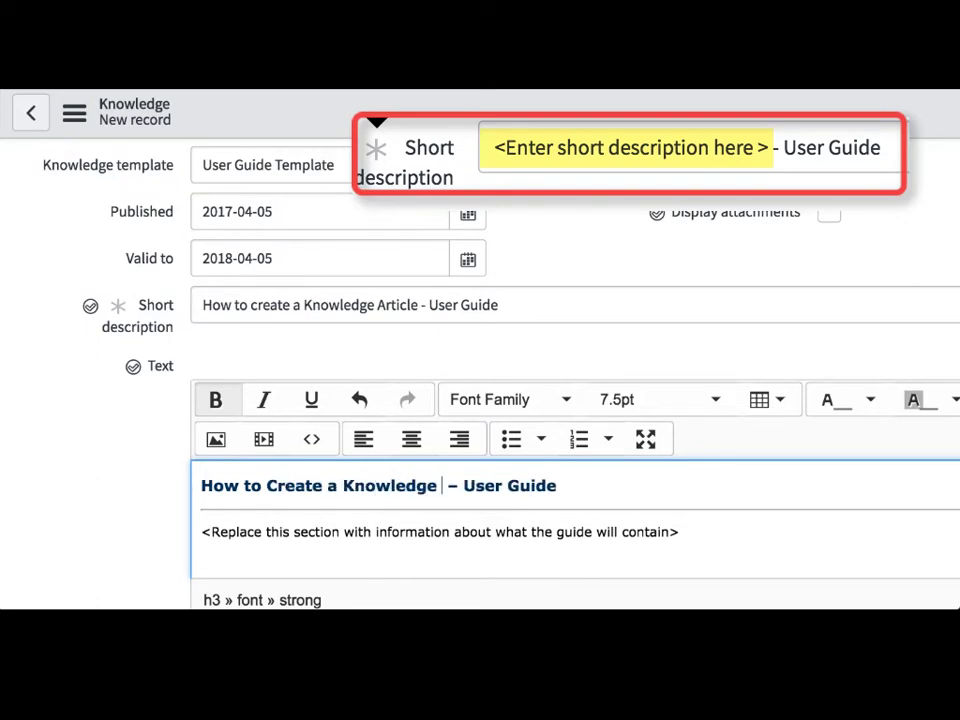
text(ticl)
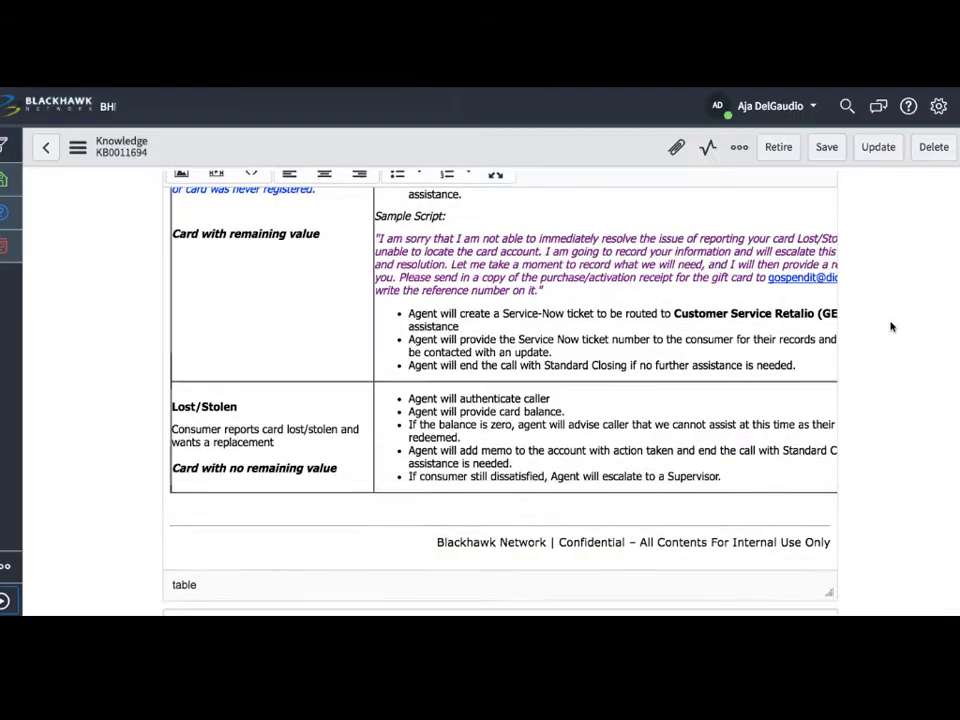
- Examine the call-type process table in the Lost/Stolen article's text across its rows and columns
scroll(891, 326, up, 2)
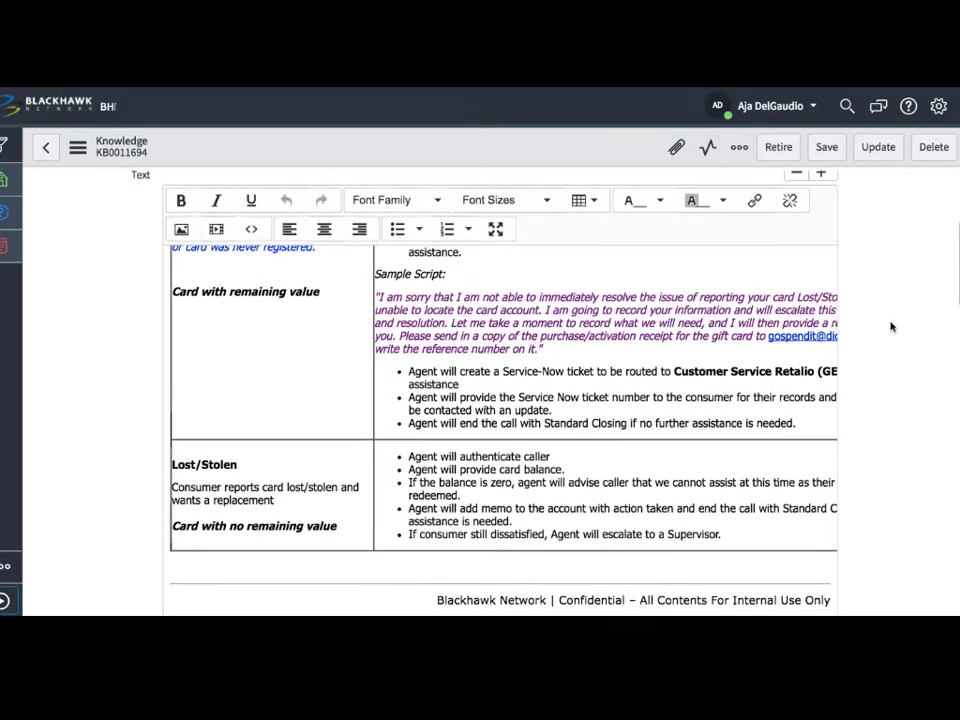
scroll(790, 363, up, 2)
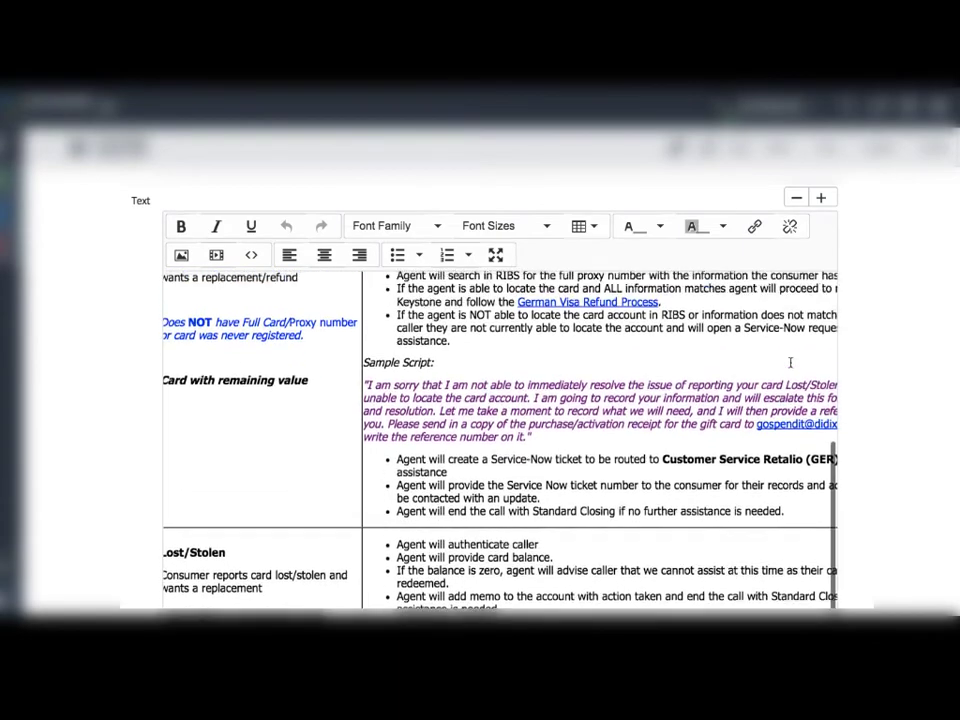
scroll(790, 363, up, 8)
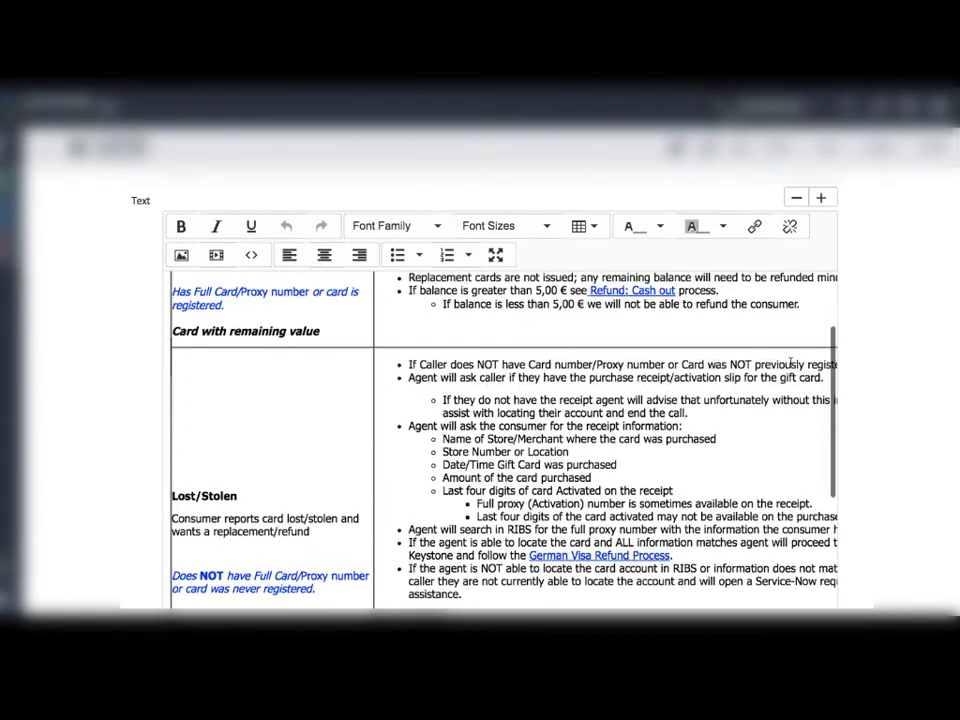
scroll(790, 363, up, 1)
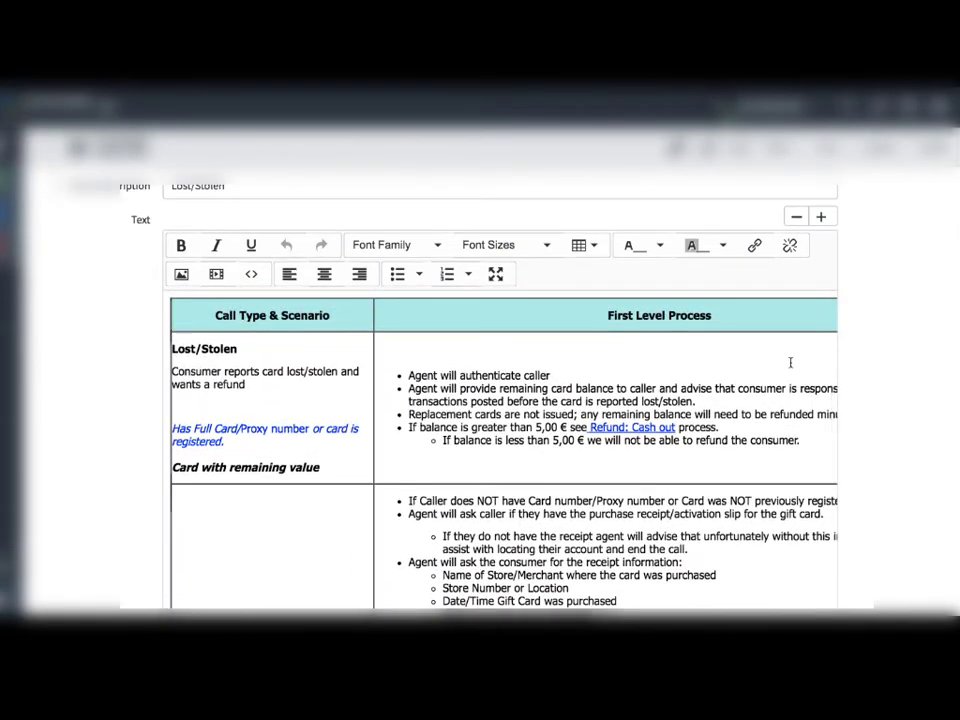
scroll(790, 363, right, 10)
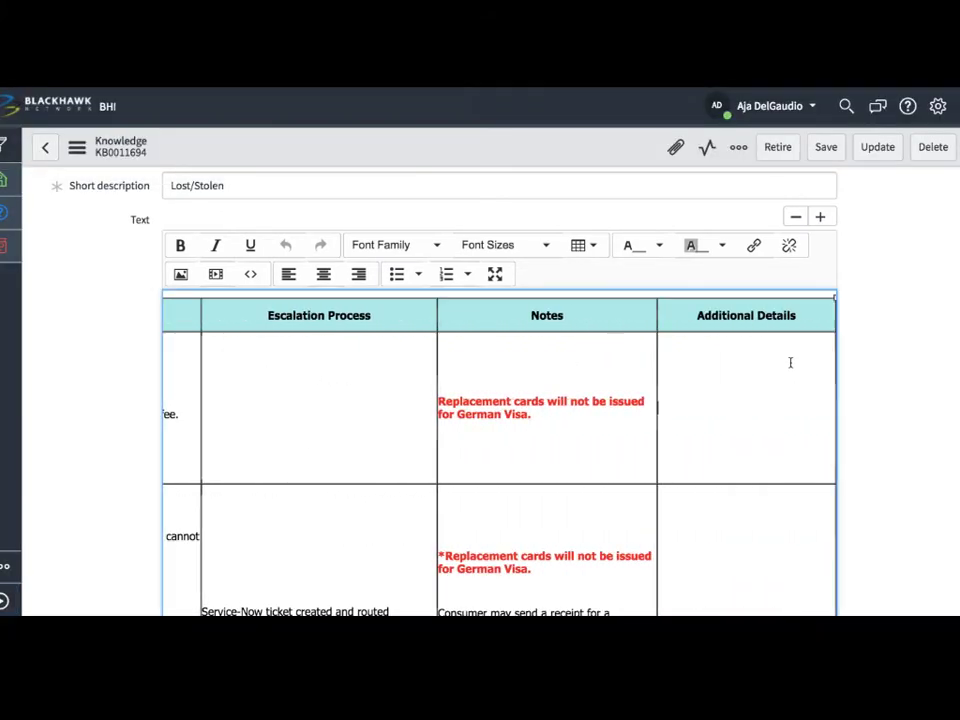
- Examine the Lost/Stolen article's process table in the published view and reopen the article for editing
scroll(790, 363, left, 10)
scroll(771, 221, up, 3)
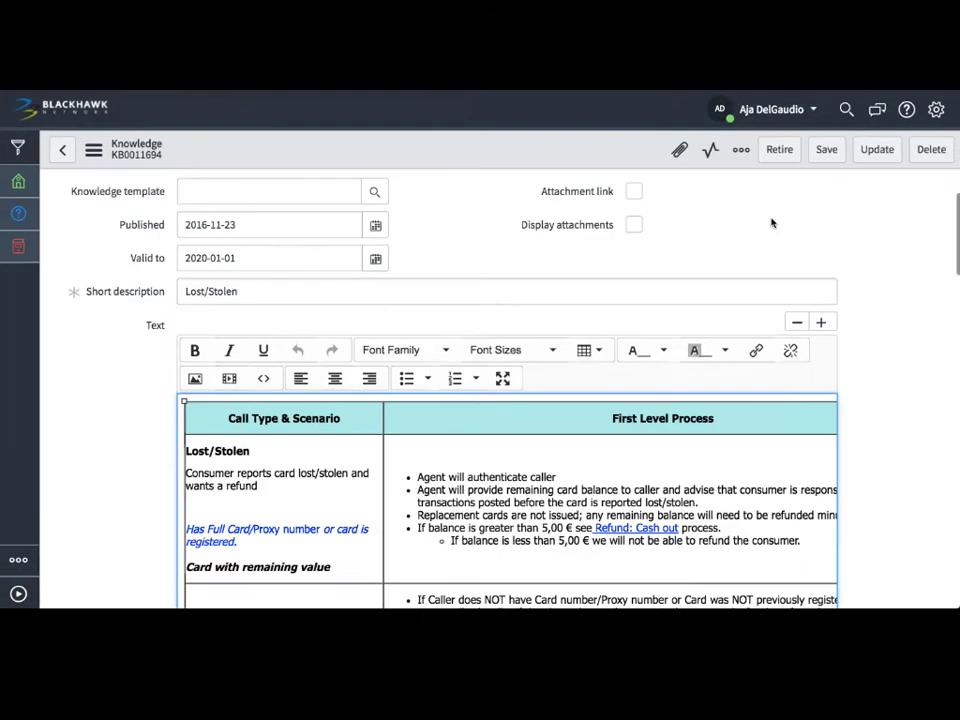
click(58, 151)
scroll(739, 208, down, 5)
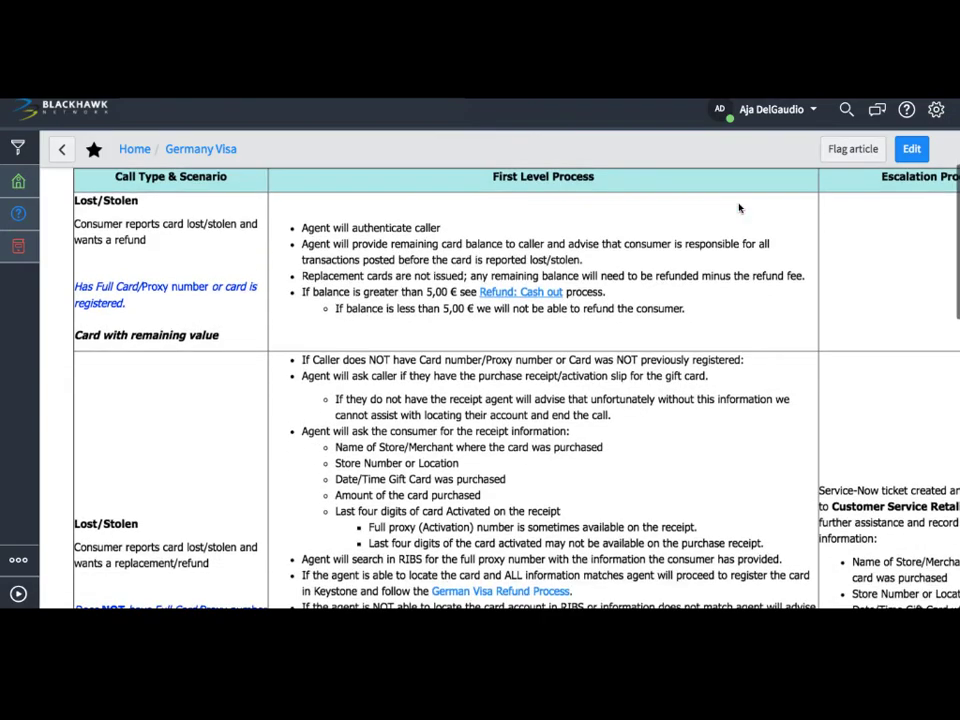
scroll(739, 208, down, 2)
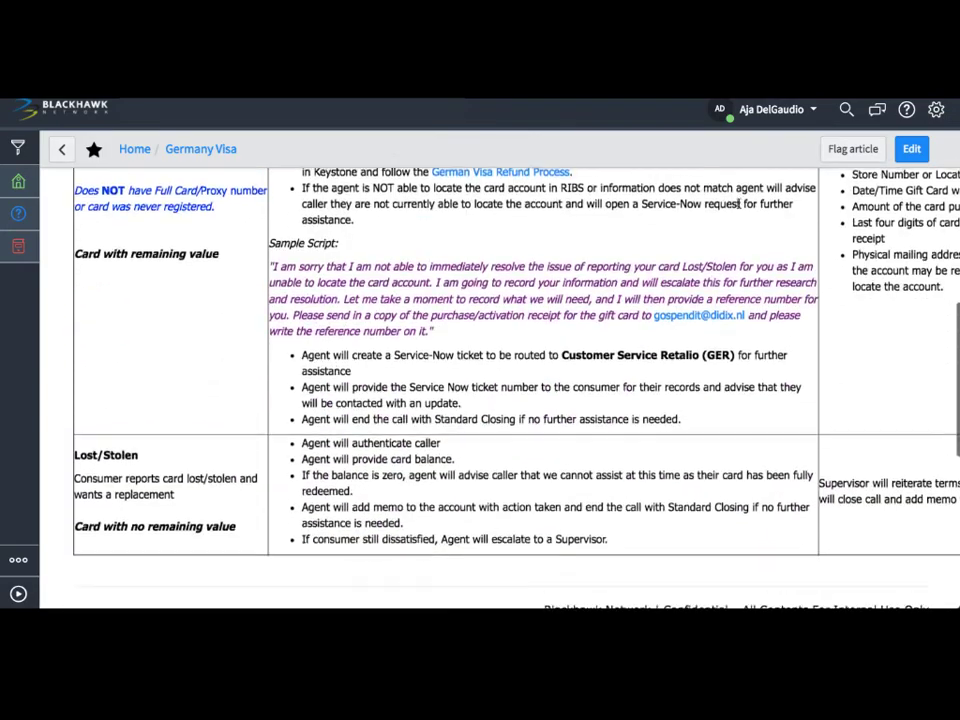
scroll(739, 205, up, 8)
scroll(745, 203, up, 1)
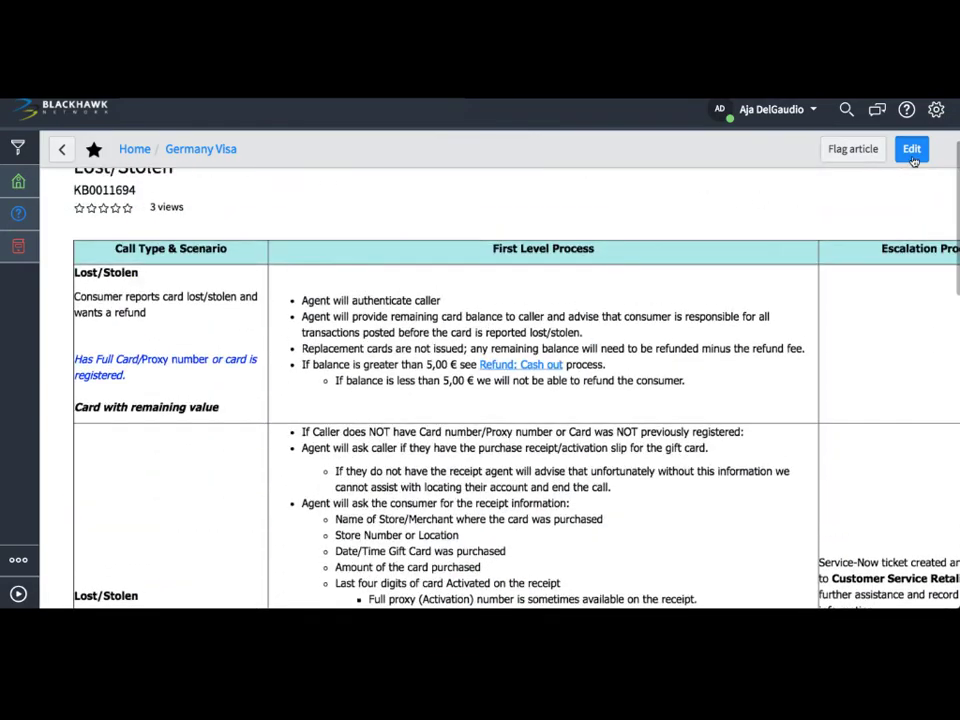
click(912, 150)
scroll(753, 288, down, 1)
scroll(752, 285, down, 1)
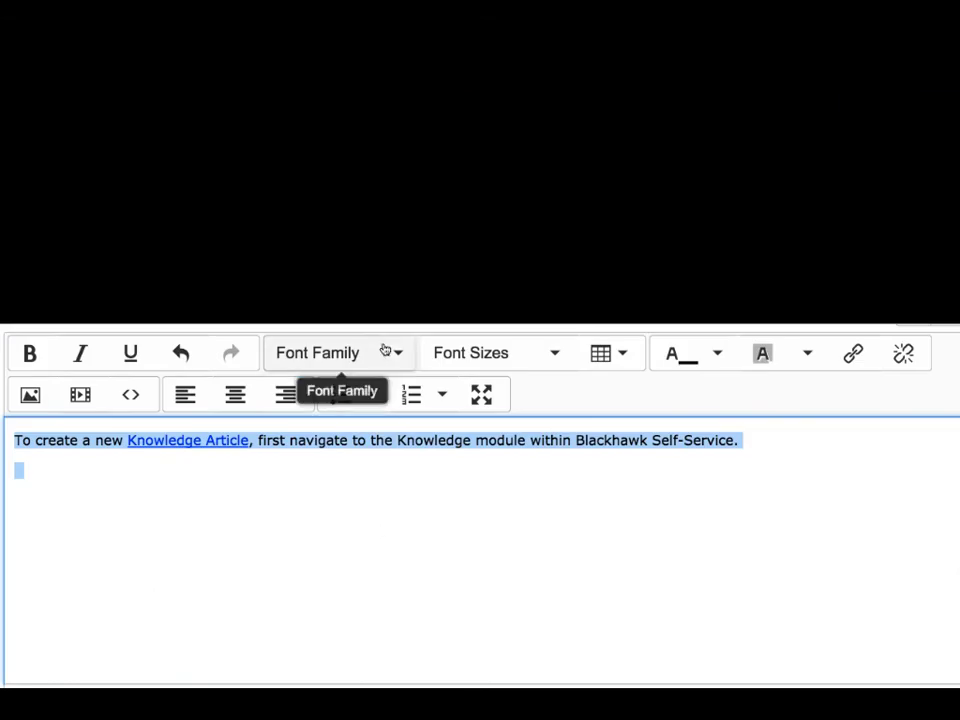
- Set all of the selected article text to the Arial font at 10pt
click(390, 350)
click(362, 437)
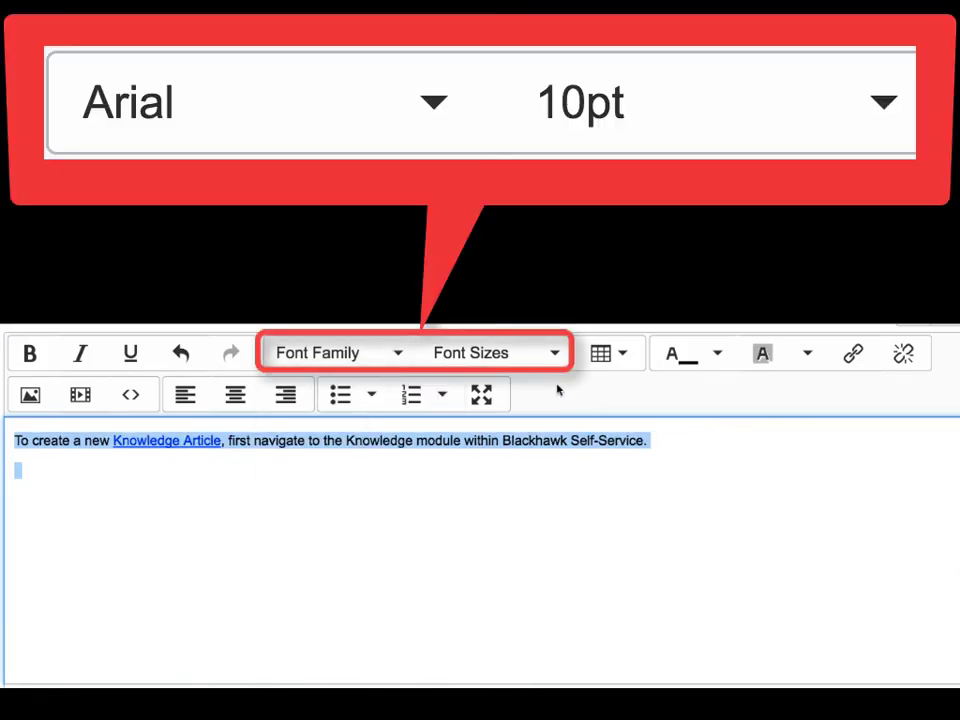
click(540, 362)
click(502, 500)
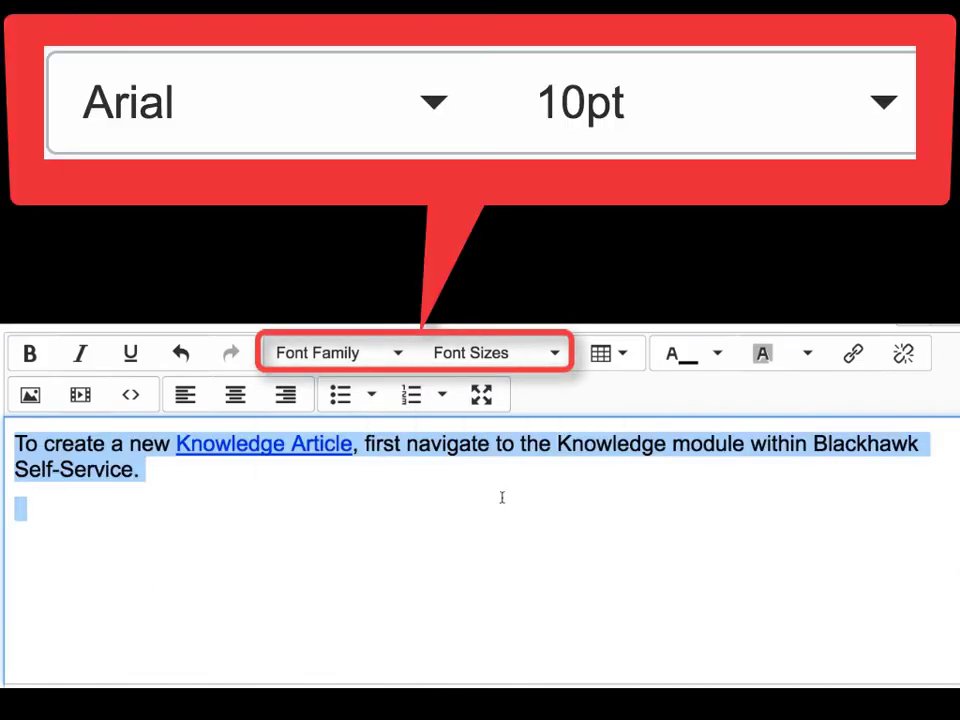
click(460, 504)
- Colour the word "Knowledge" before "module" red and give it a light yellow background
double_click(606, 444)
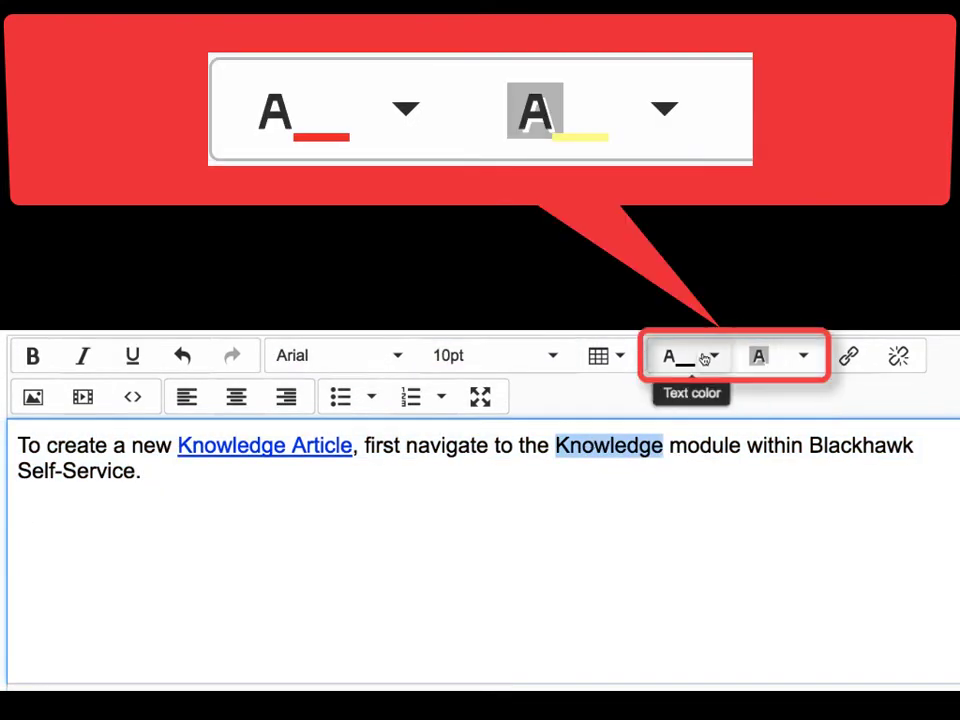
click(714, 356)
click(706, 430)
click(801, 358)
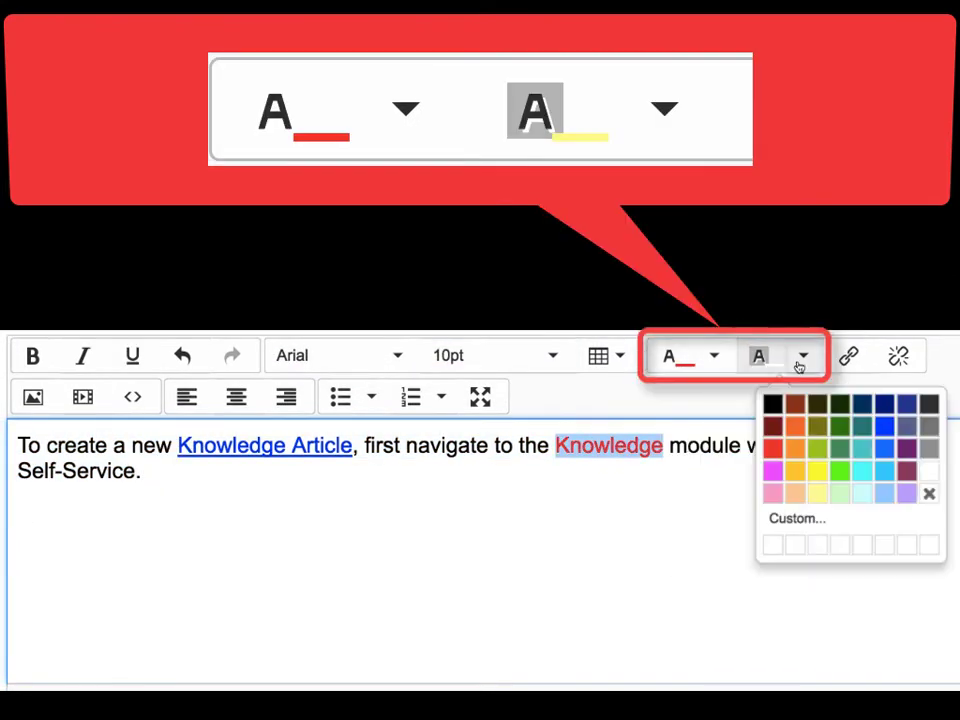
click(817, 494)
- Make the red word "Knowledge" bold, italic and underlined
double_click(612, 446)
click(32, 356)
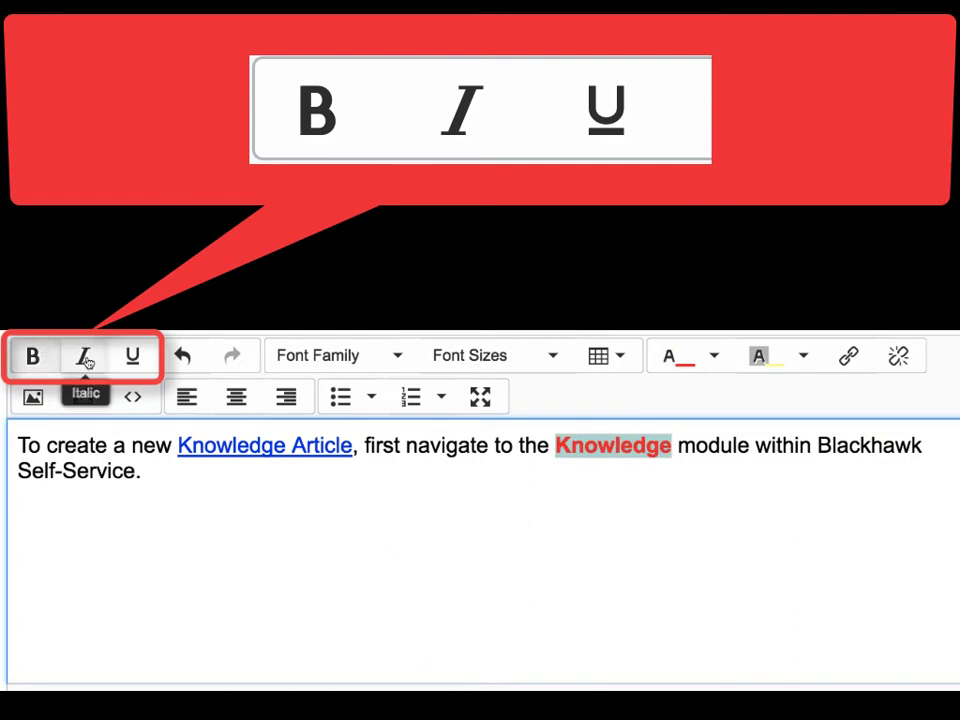
click(83, 356)
click(133, 357)
- Try right and left alignment on the whole article text, and finish with it centred
key(ctrl+a)
click(284, 400)
click(200, 400)
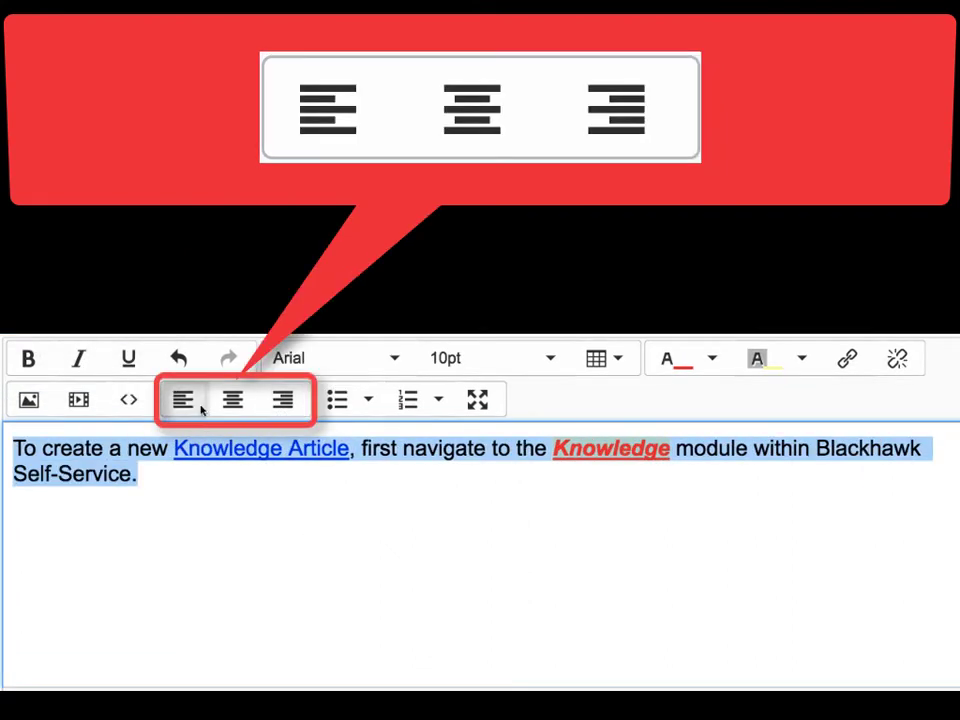
click(236, 400)
click(268, 619)
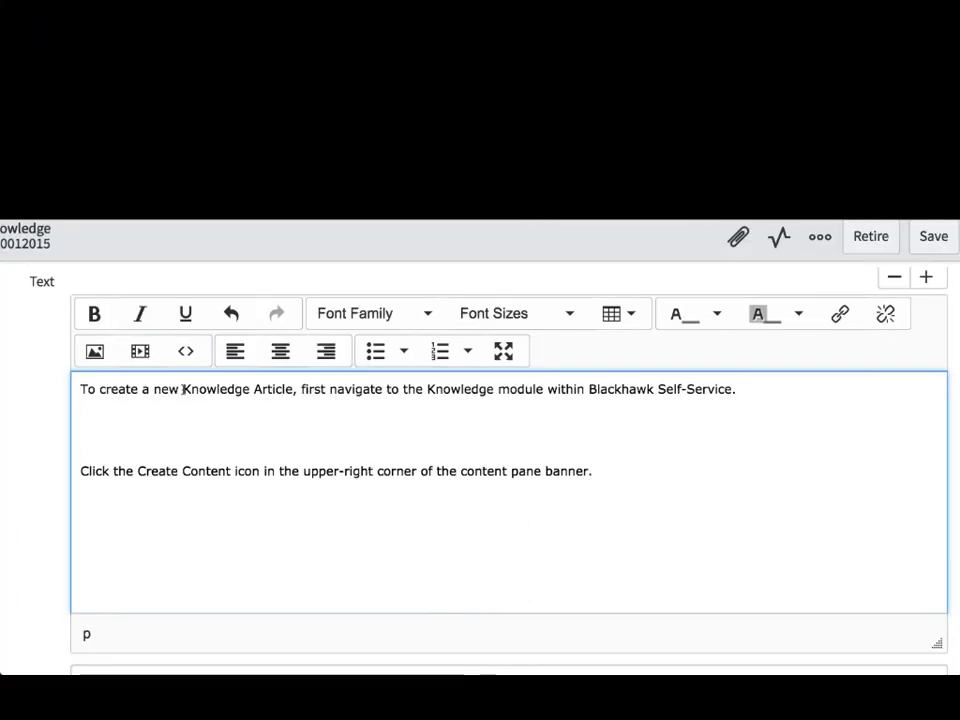
- Link the words "Knowledge Article" in the first sentence to the copied documentation URL ending in t_CreateAKnowledgeArticle.html
drag(183, 390, 293, 395)
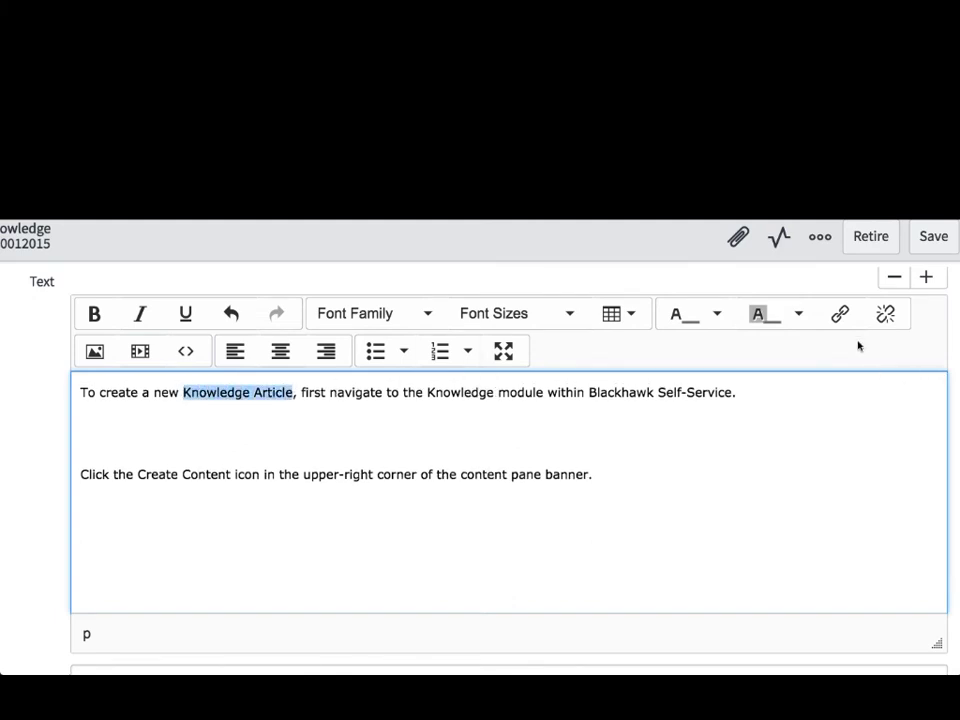
click(840, 314)
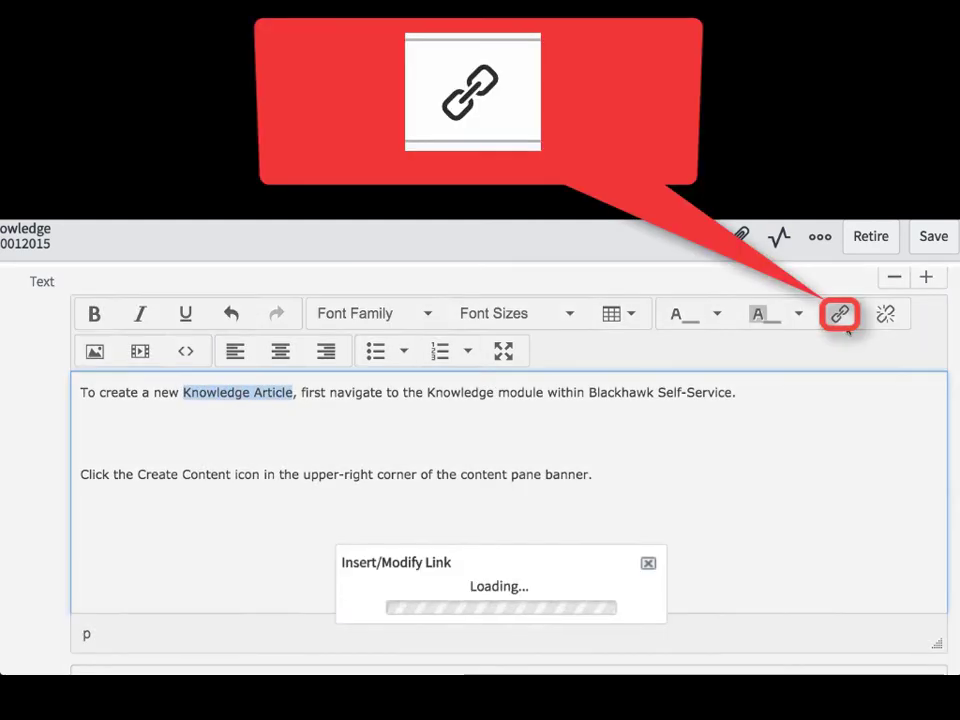
drag(629, 510, 630, 432)
click(488, 490)
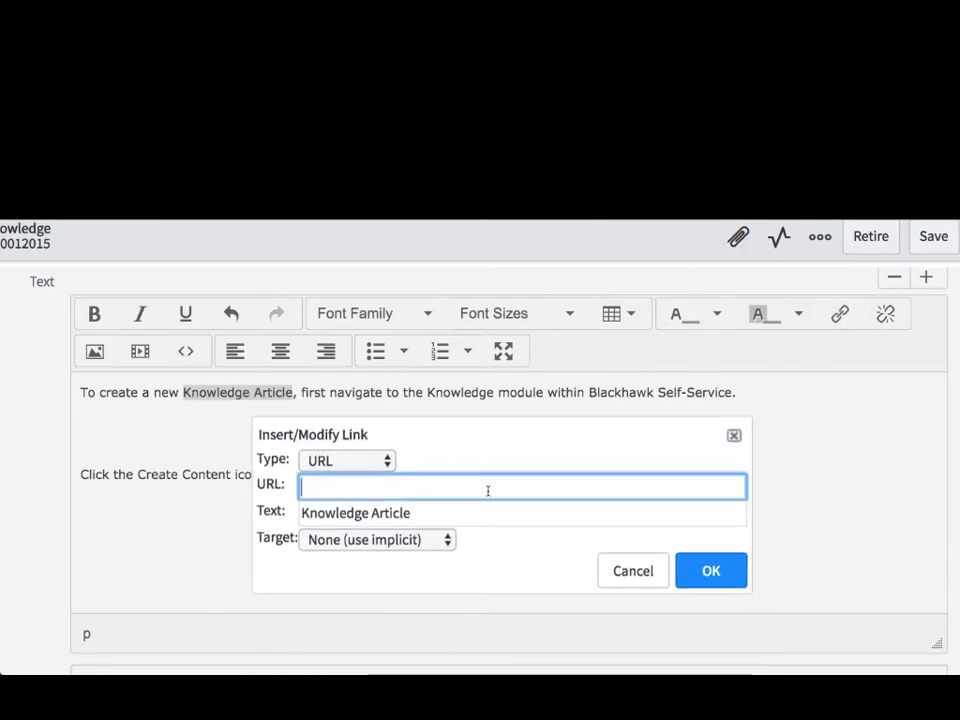
key(super+v)
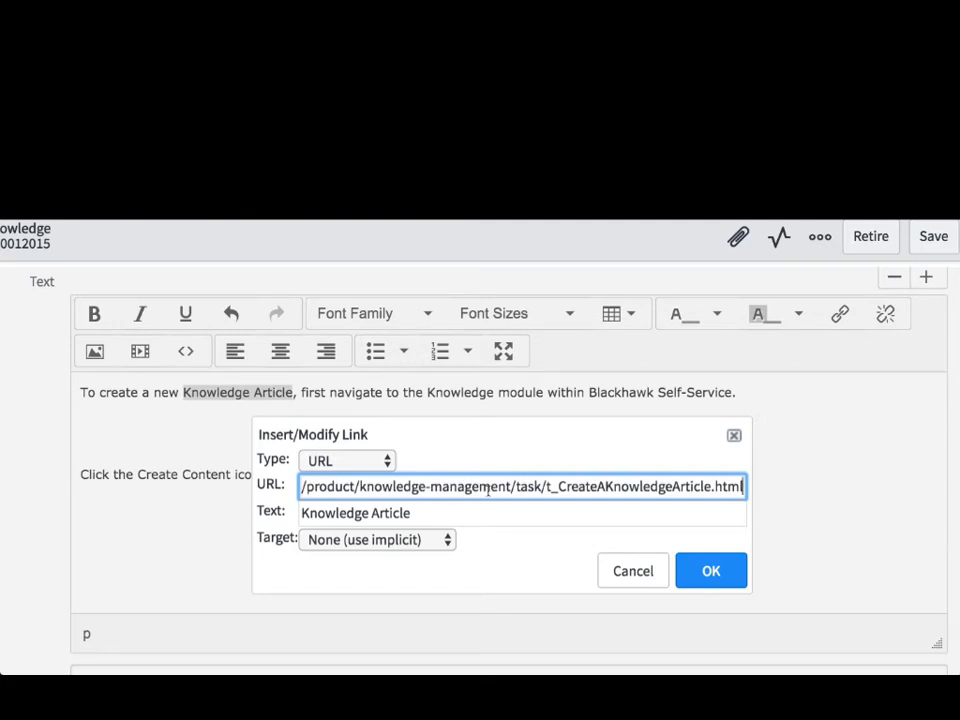
click(709, 572)
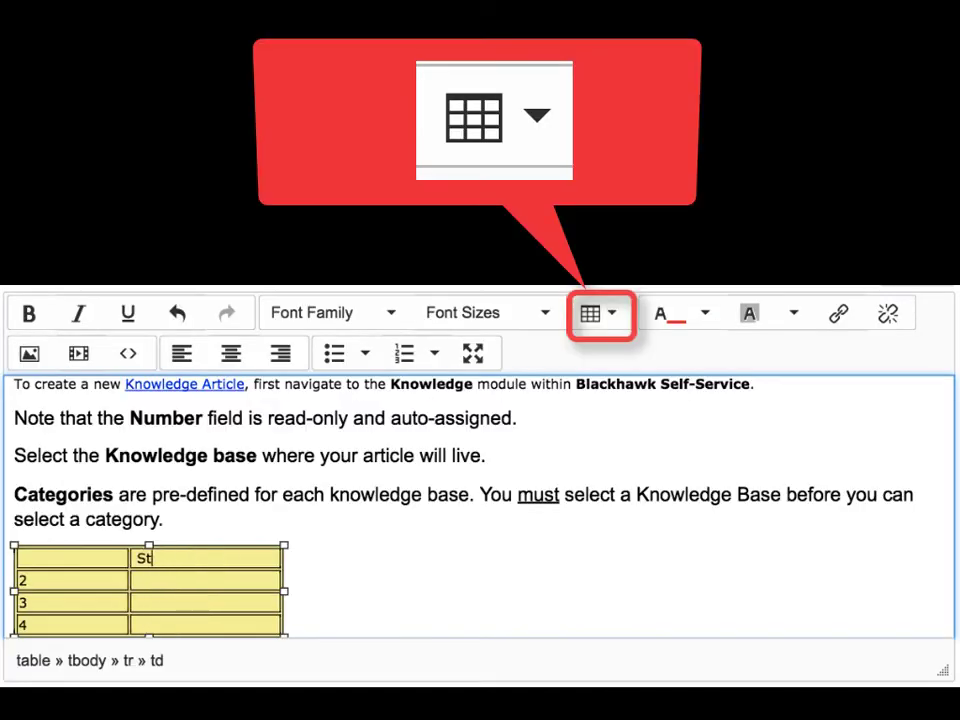
- Complete "Step" in the table's second header cell and turn the instruction lines above the table into a bulleted list
text(ep)
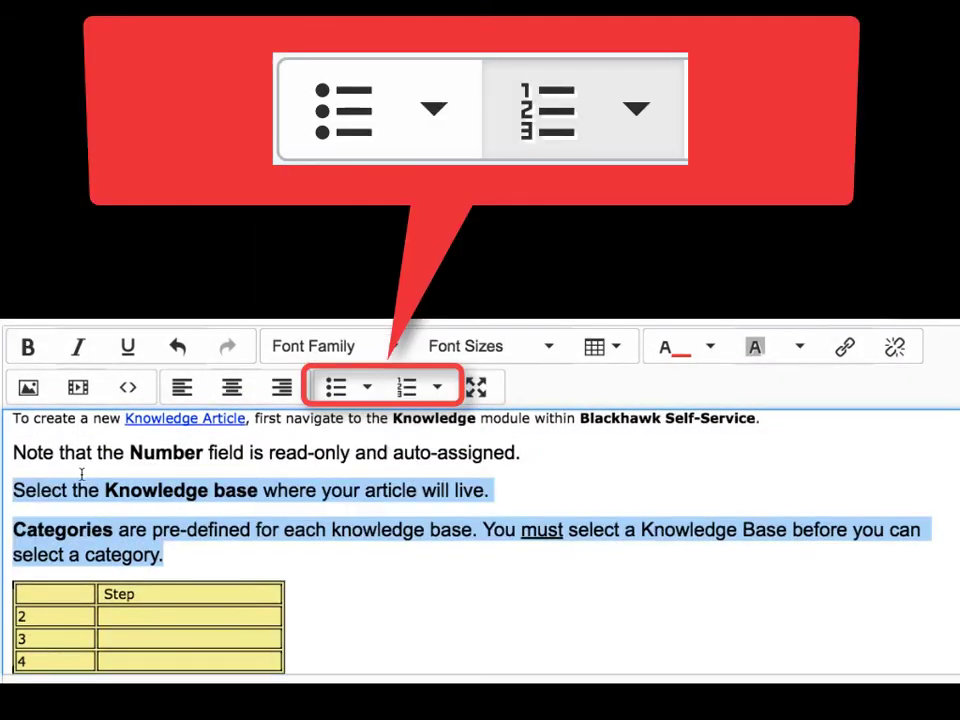
drag(79, 475, 307, 392)
click(334, 388)
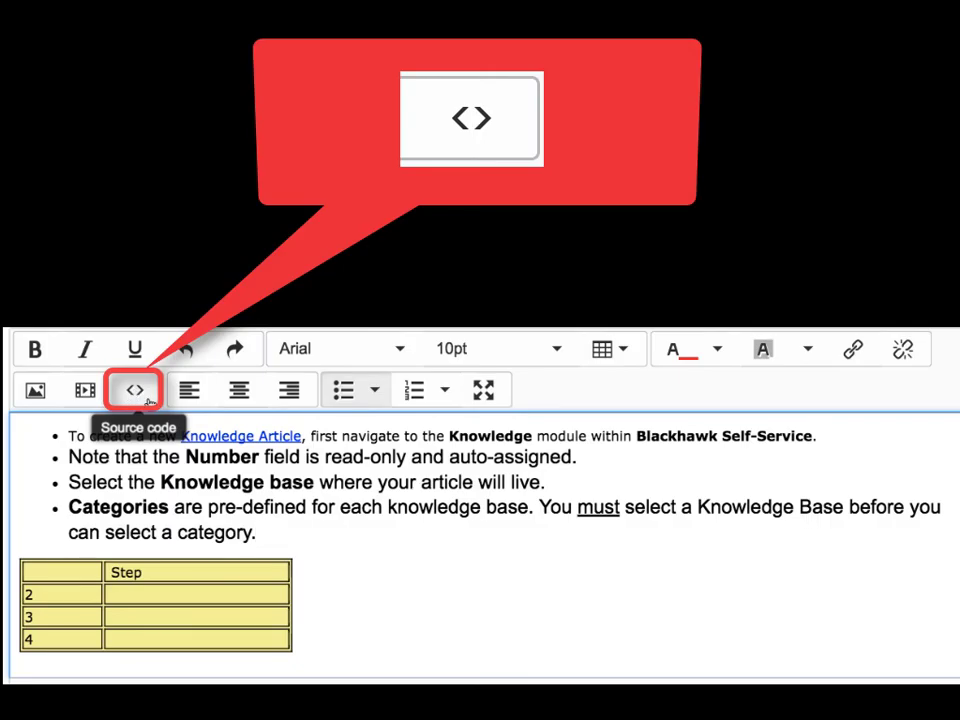
- In the HTML source, change the list items' 12.0pt font sizes to 10pt and delete the table row numbered 2
click(147, 399)
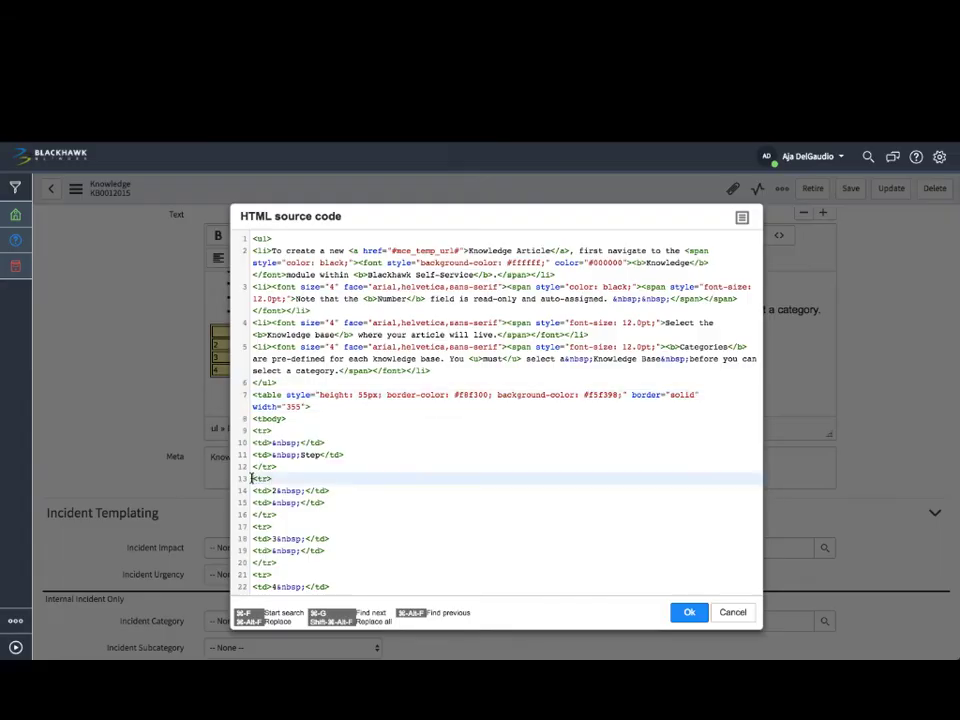
drag(622, 322, 640, 346)
text(10)
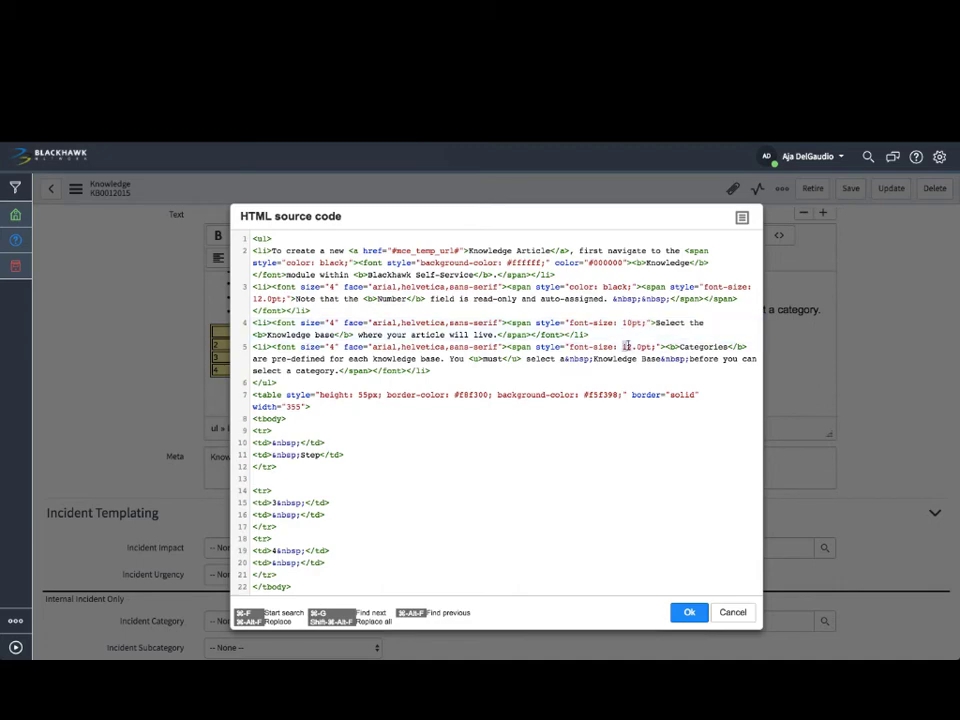
text(10)
drag(252, 298, 270, 299)
text(10)
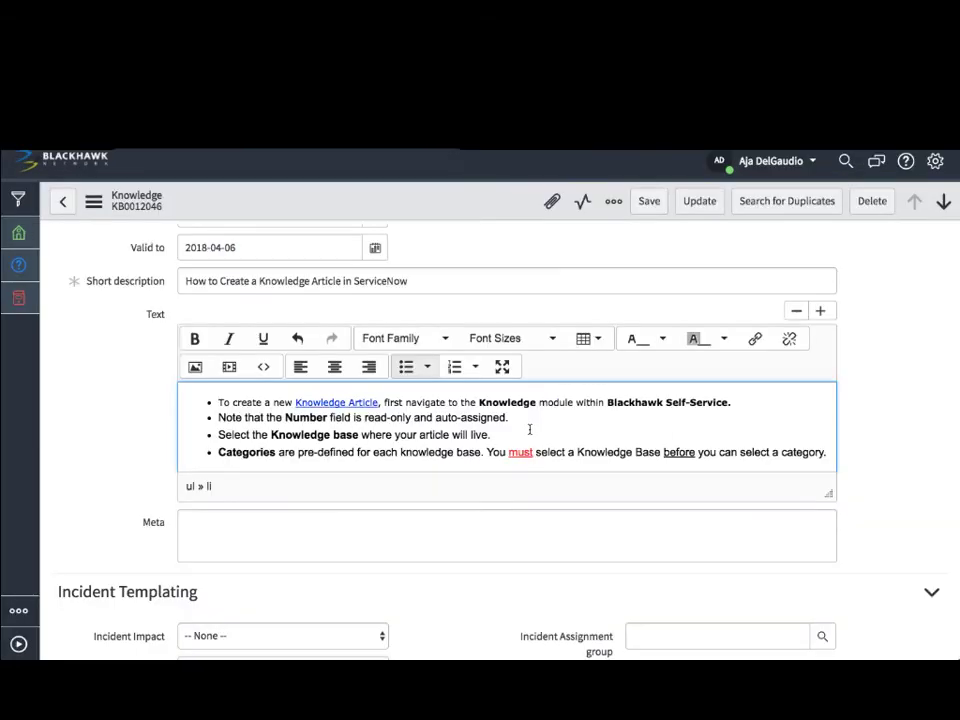
- Expand the text editor to full screen and convert the four bulleted instructions into a numbered list
click(502, 367)
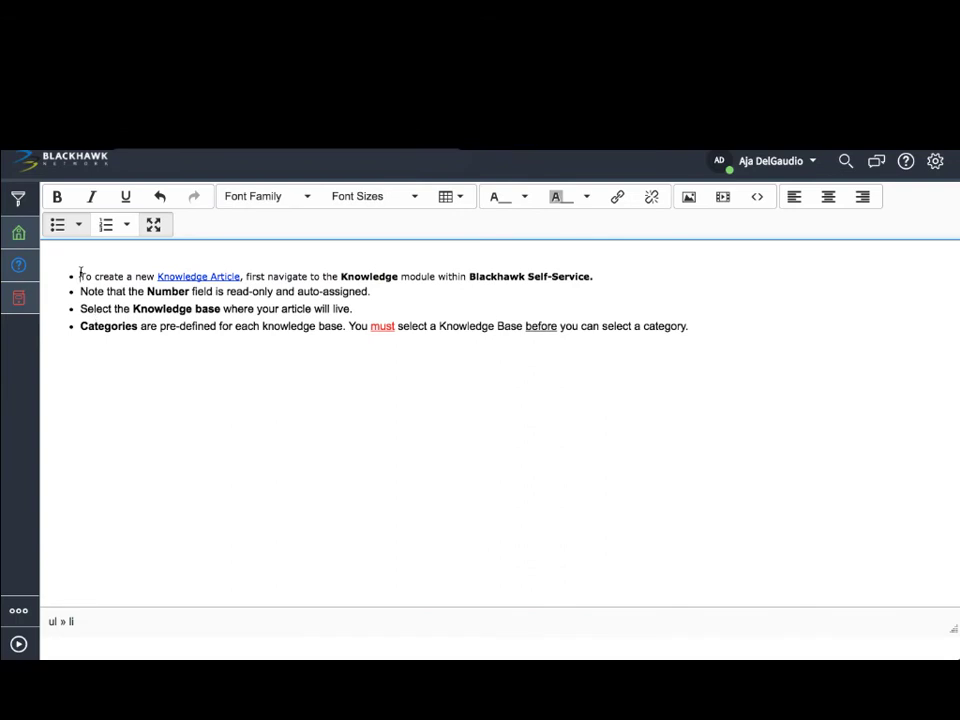
drag(80, 272, 545, 424)
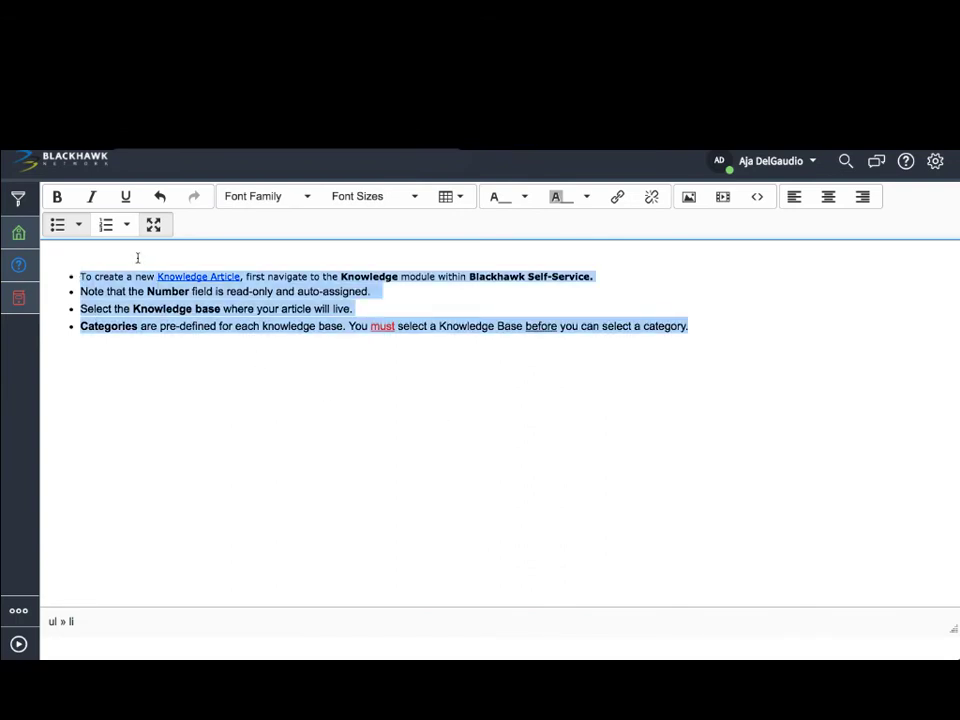
click(110, 227)
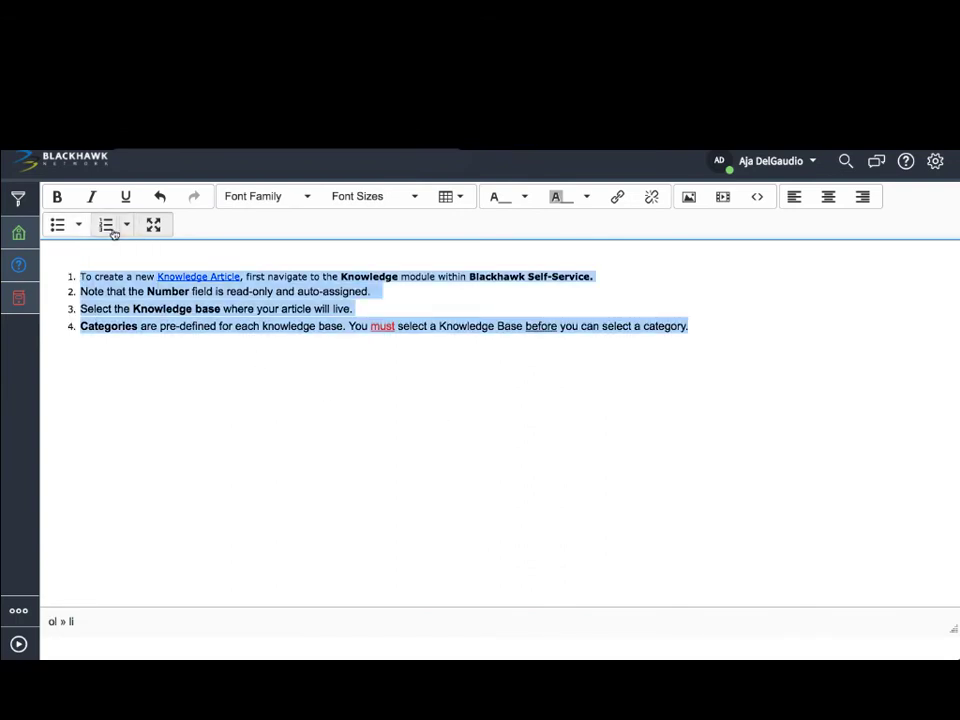
click(157, 257)
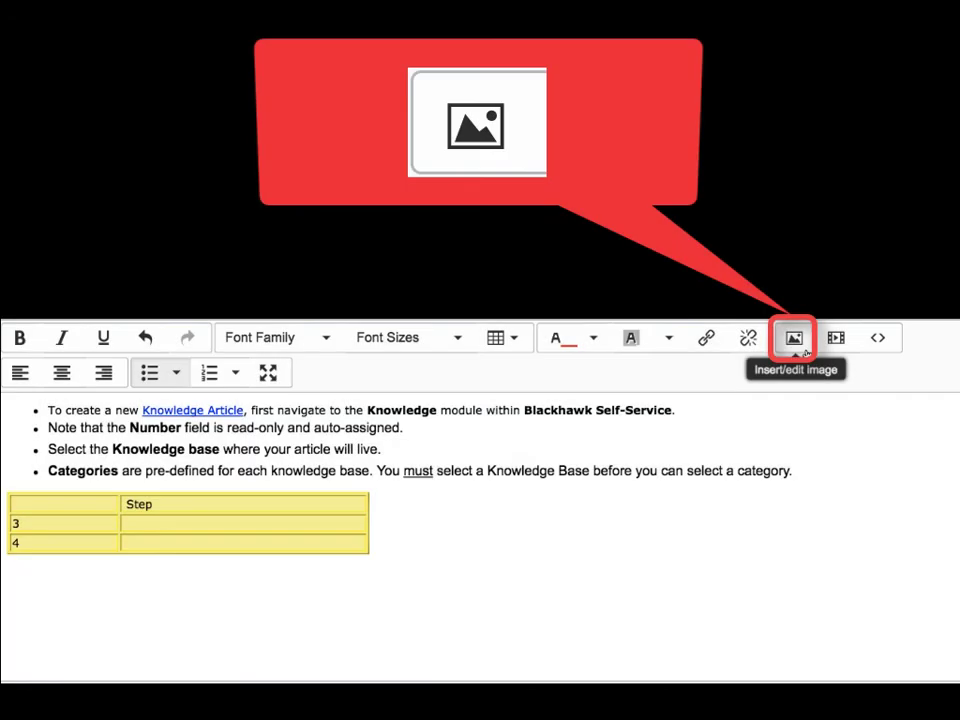
- Upload "end user knowledge bases copy.png" as an attachment image, show its advanced options and insert it into the article text
click(806, 352)
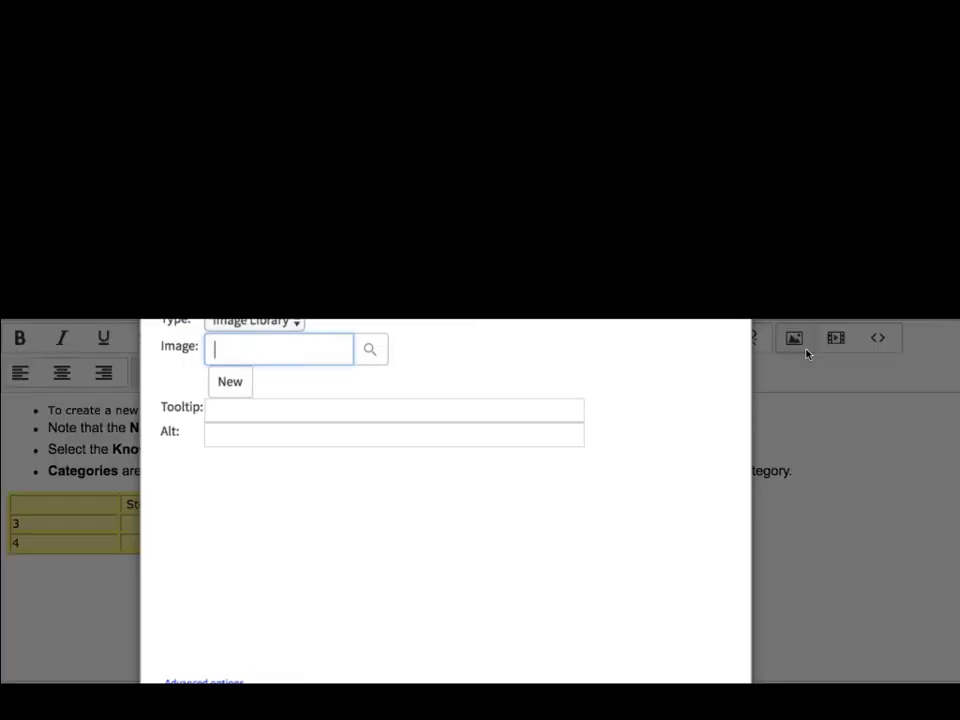
click(262, 233)
click(259, 244)
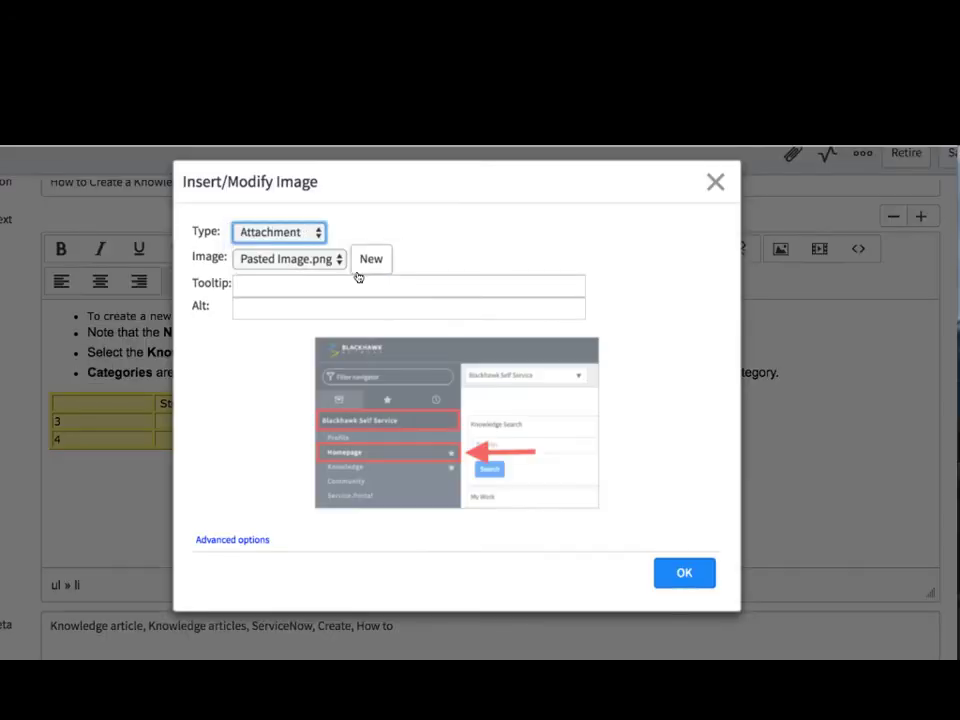
click(281, 334)
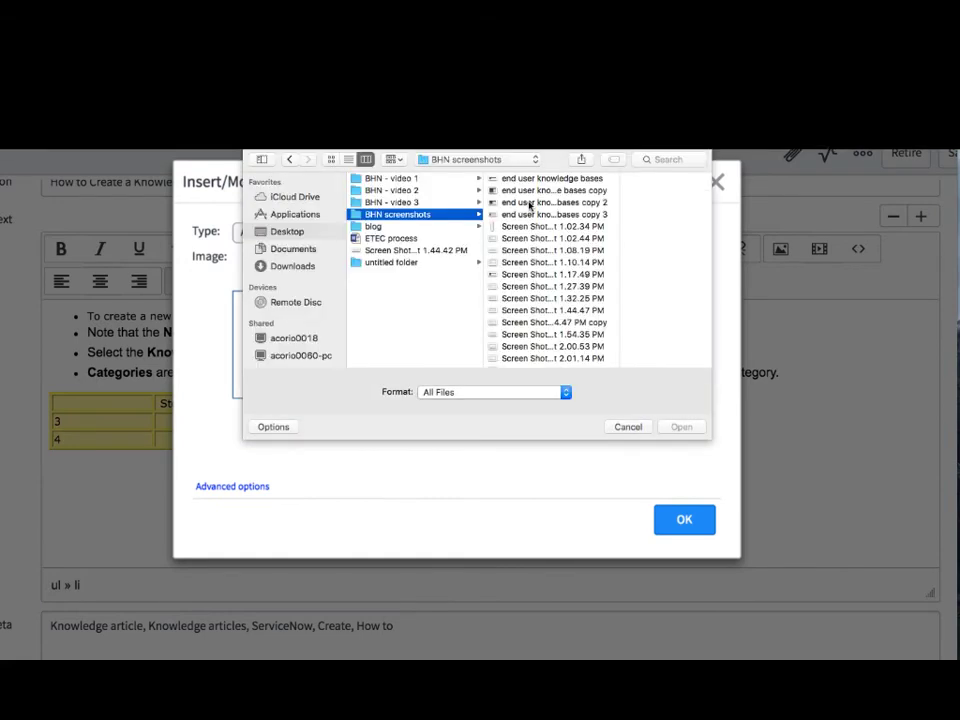
double_click(528, 187)
click(271, 364)
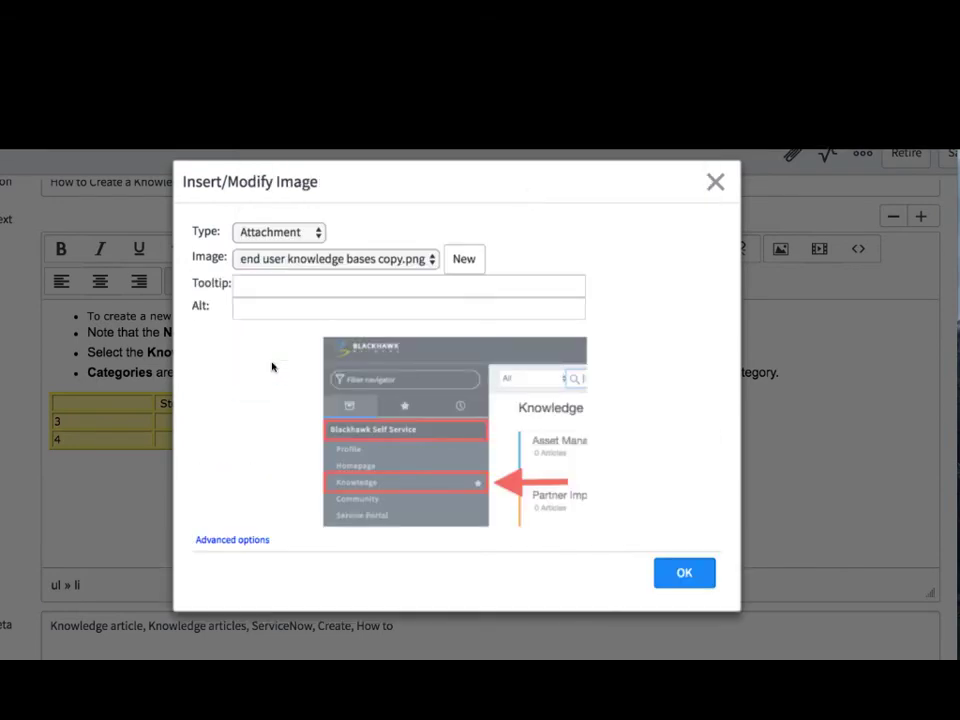
click(214, 540)
scroll(514, 500, down, 2)
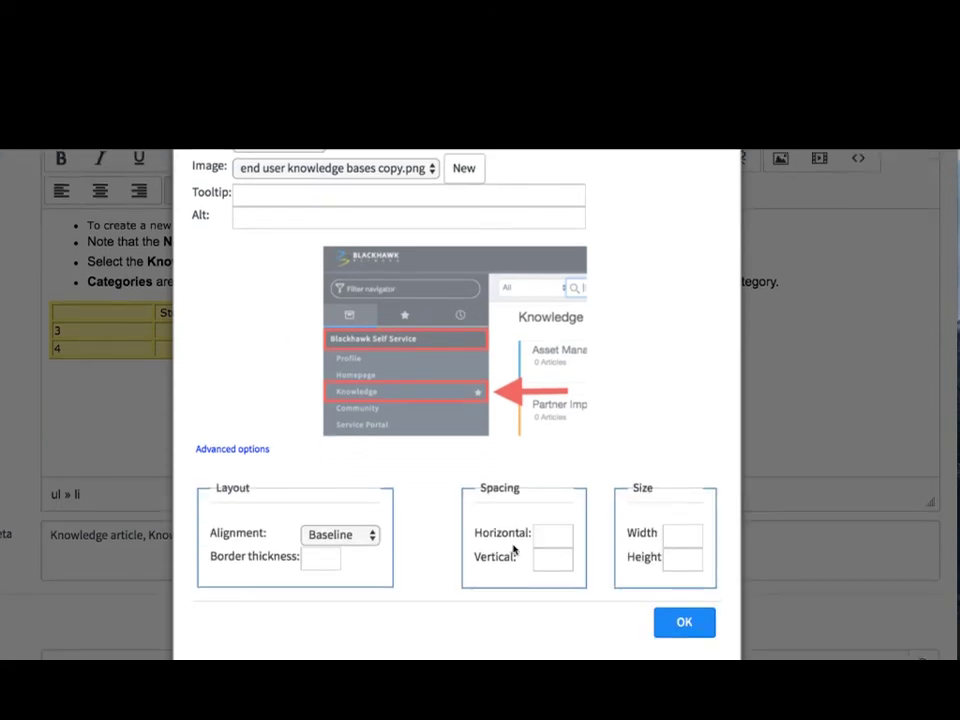
click(553, 536)
click(662, 624)
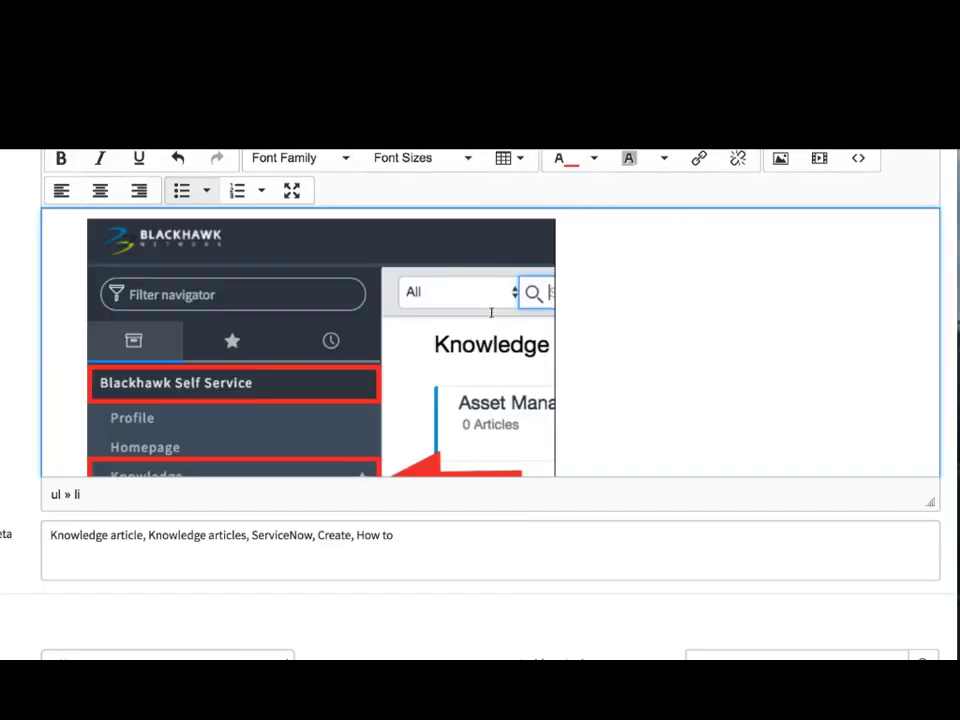
- Shrink the inserted knowledge bases screenshot in the article text
scroll(310, 416, up, 2)
click(310, 416)
drag(556, 318, 306, 440)
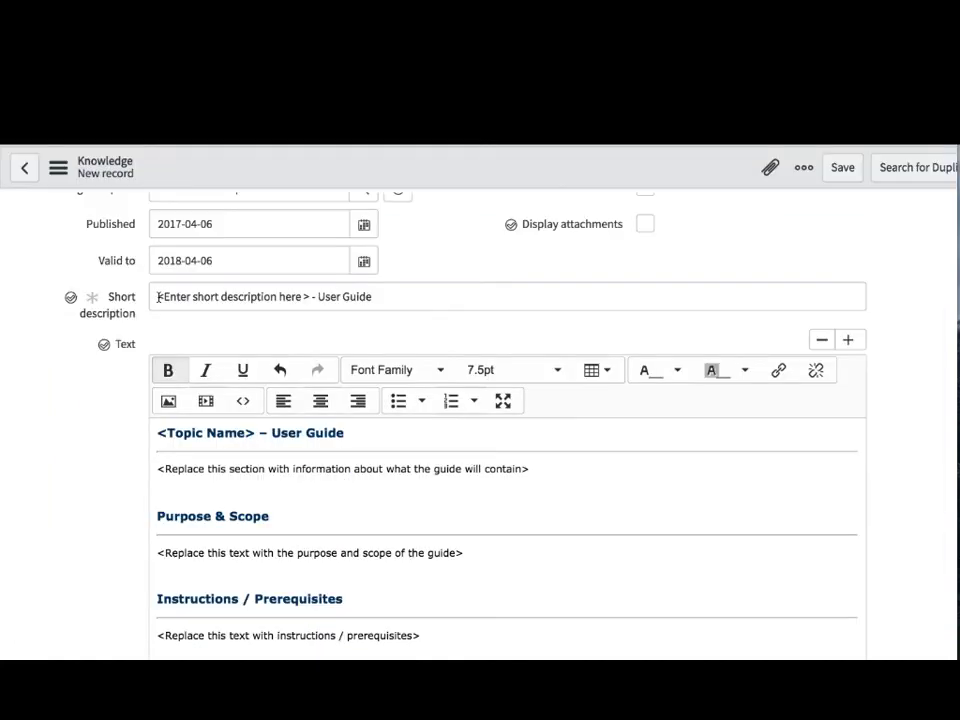
- Replace the placeholder in the template's short description with "ServiceNow Knowledge Base", keeping the "- User Guide" ending
drag(158, 296, 313, 297)
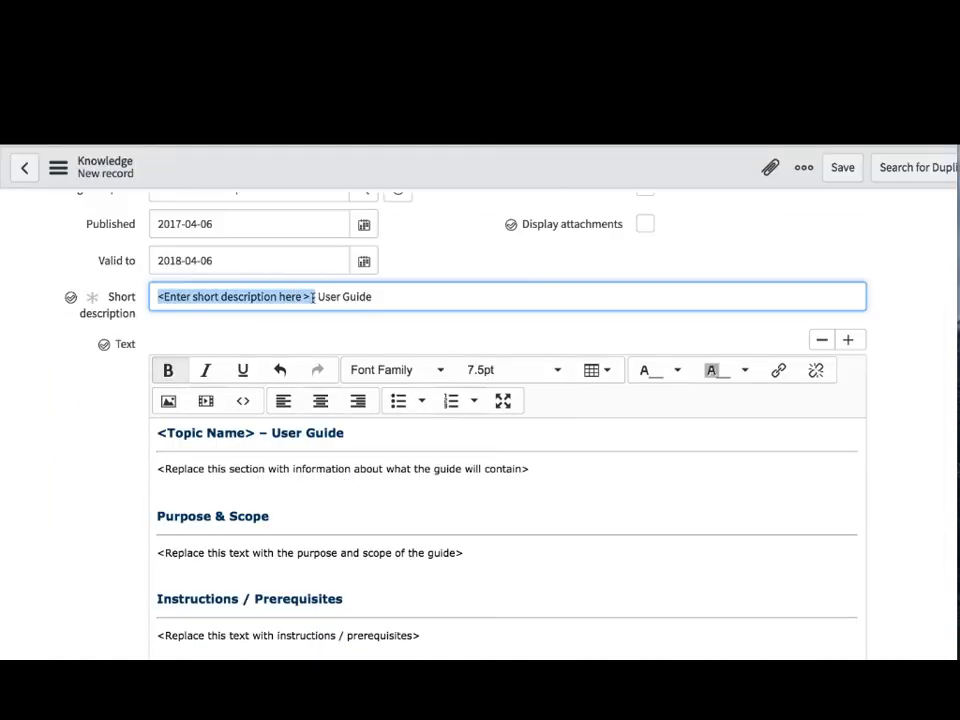
text(ServiceNow )
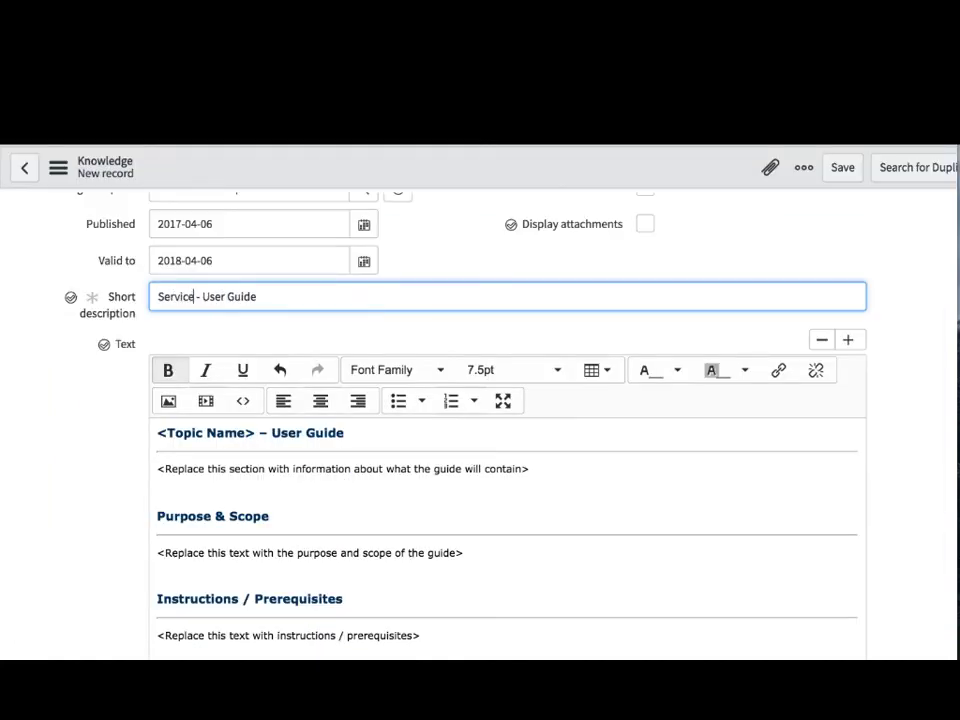
text(Knowledge Base)
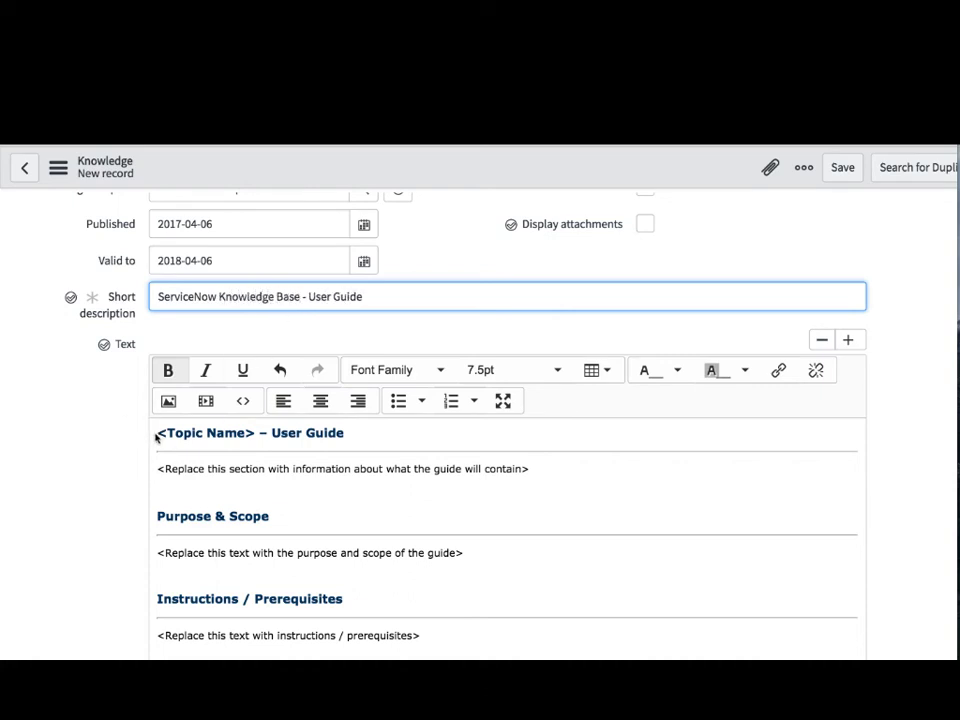
- Replace the heading's topic name placeholder with "ServiceNow Knowledge Base" and begin replacing the guide contents placeholder beneath it with "This guid"
drag(157, 432, 255, 433)
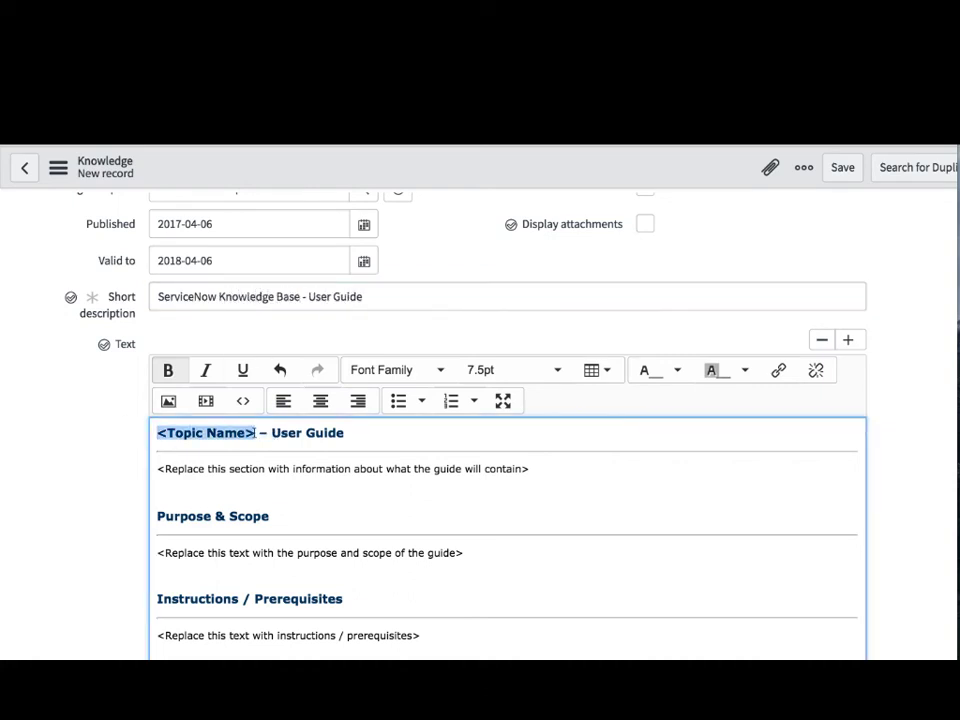
text(ServiceNow )
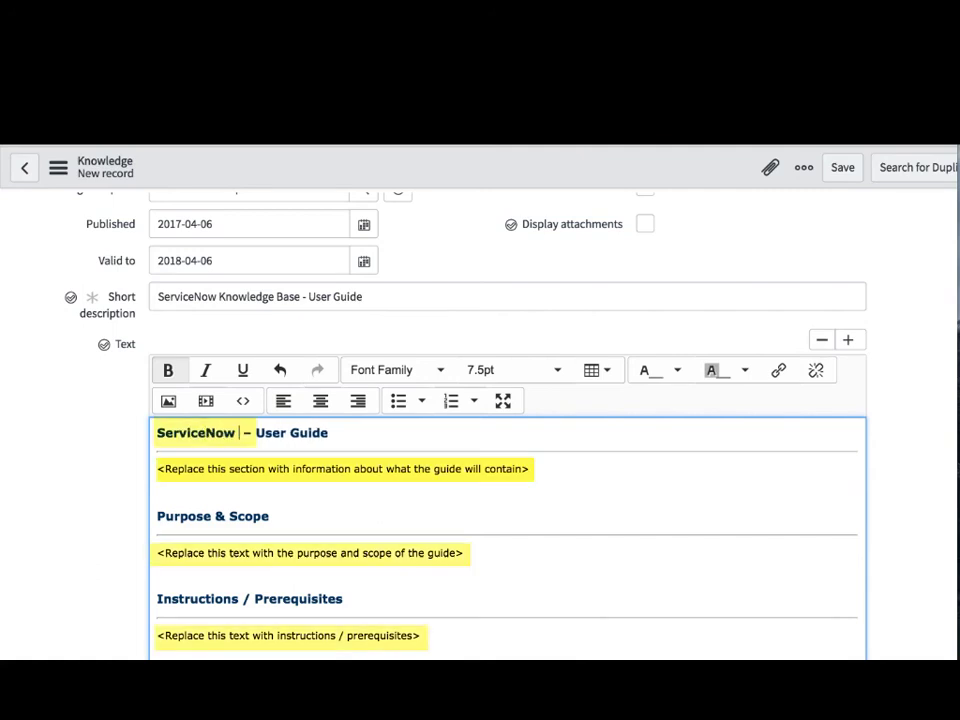
text(Knowledge Ba)
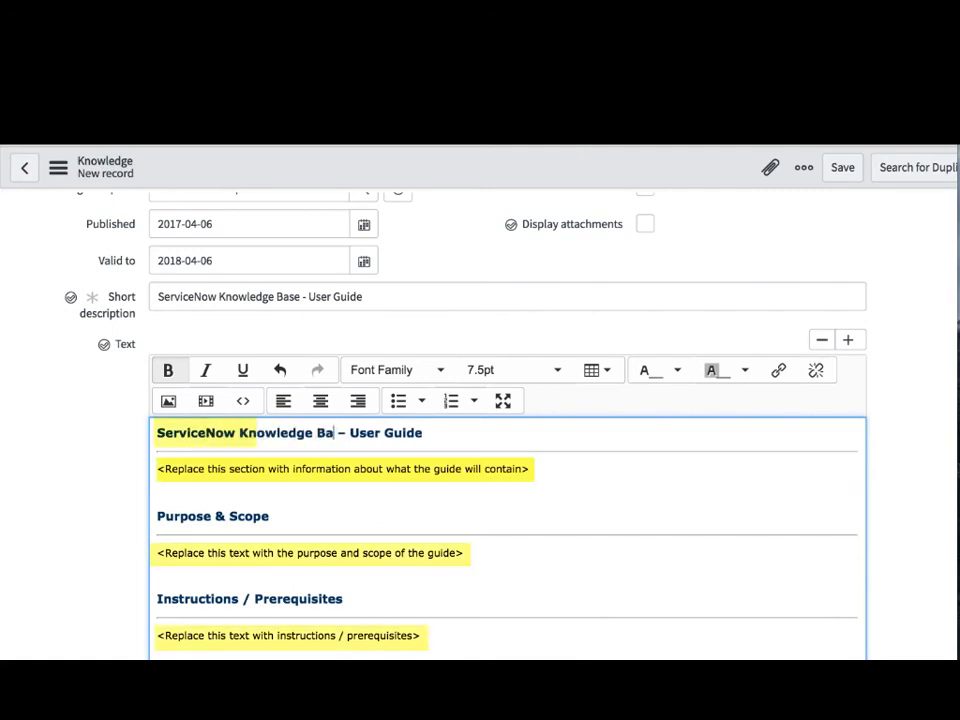
text(se)
drag(158, 468, 534, 467)
text(This guid)
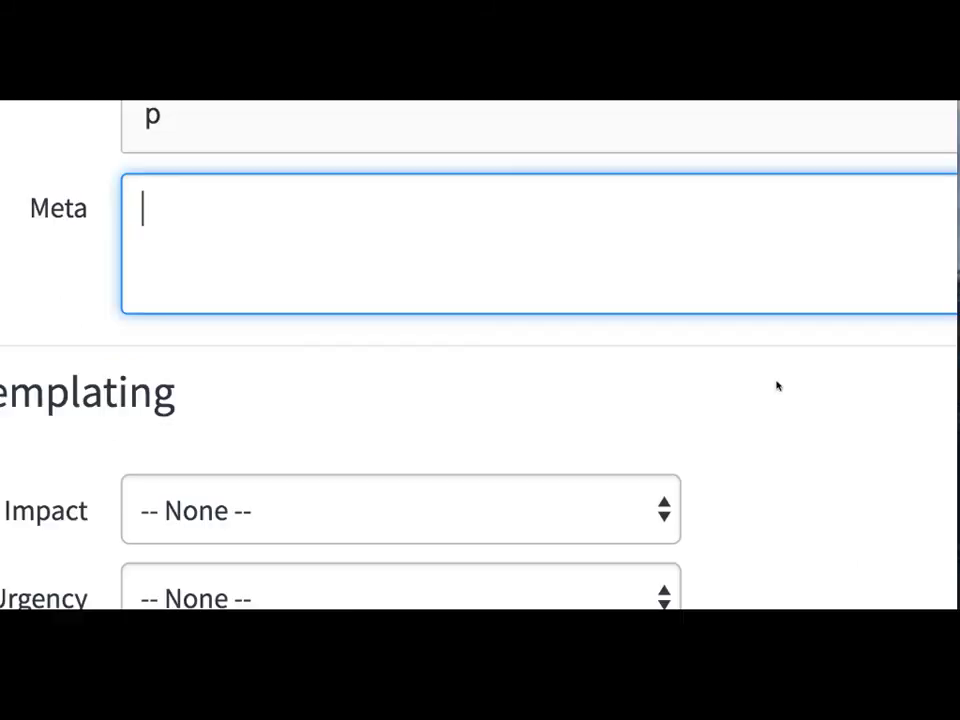
- Enter the meta keywords "Knowledge article, Knowledge articles, ServiceNow, Create, How to" for the article
text(Know)
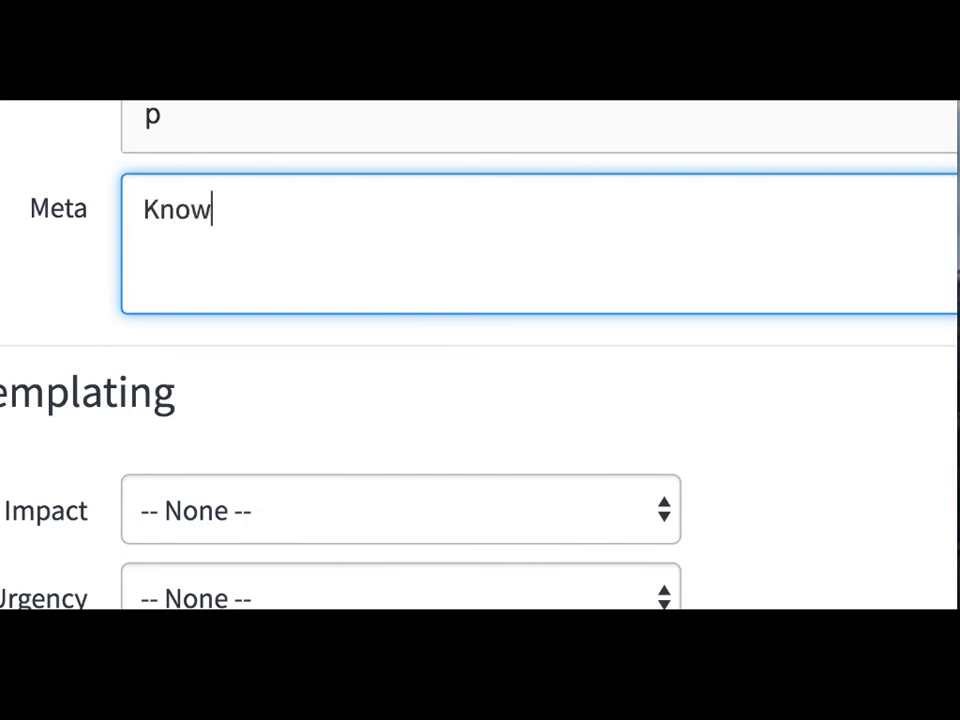
text(ledge article)
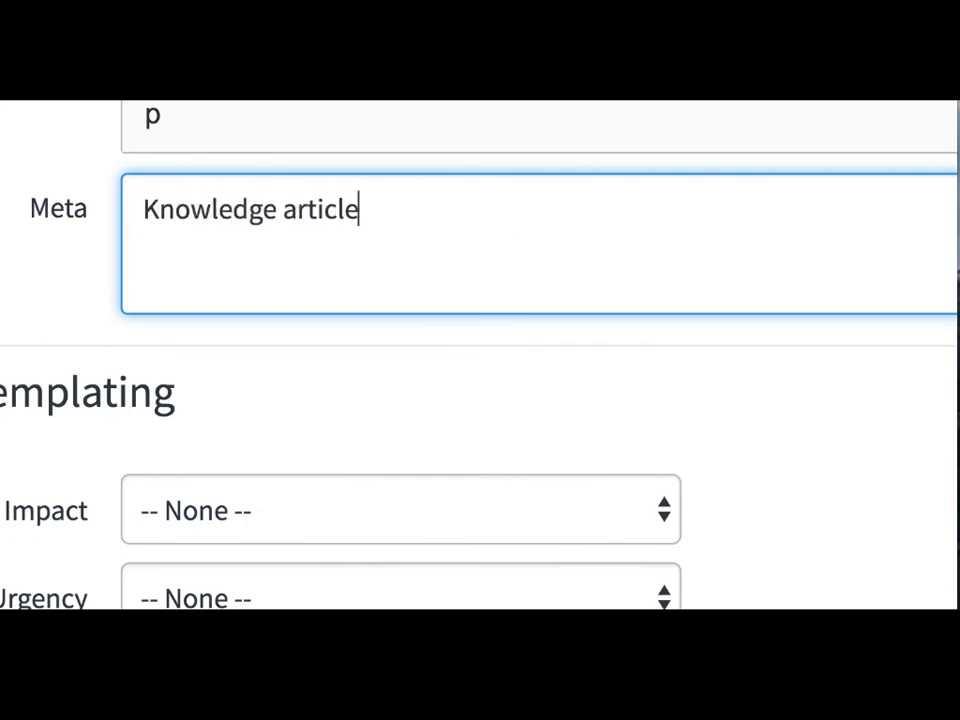
text(, Knowledg)
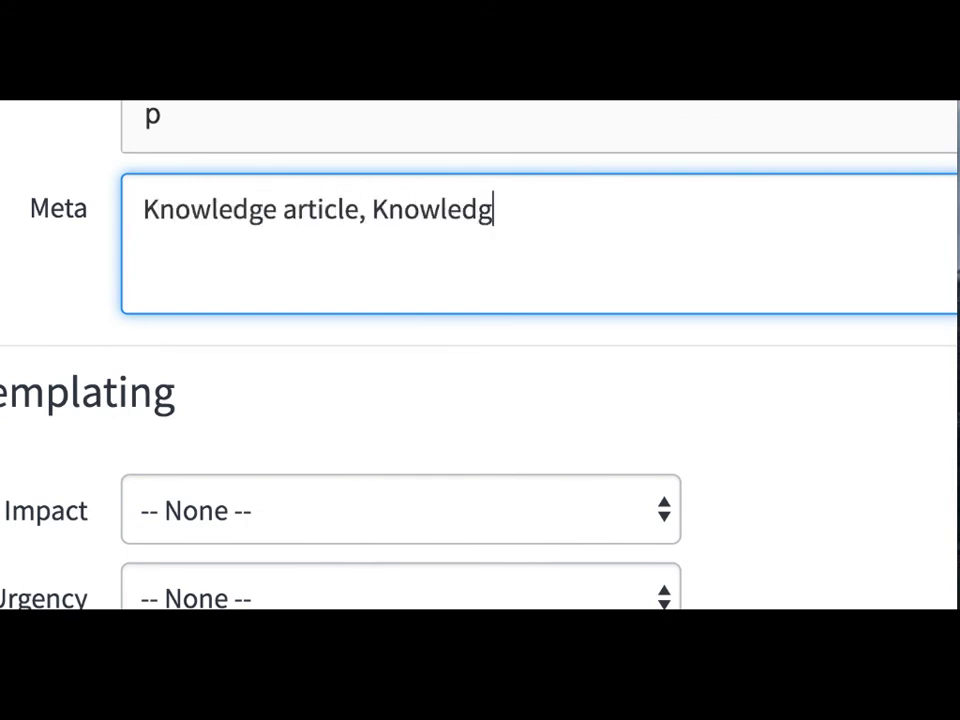
text(e articles, Srevi)
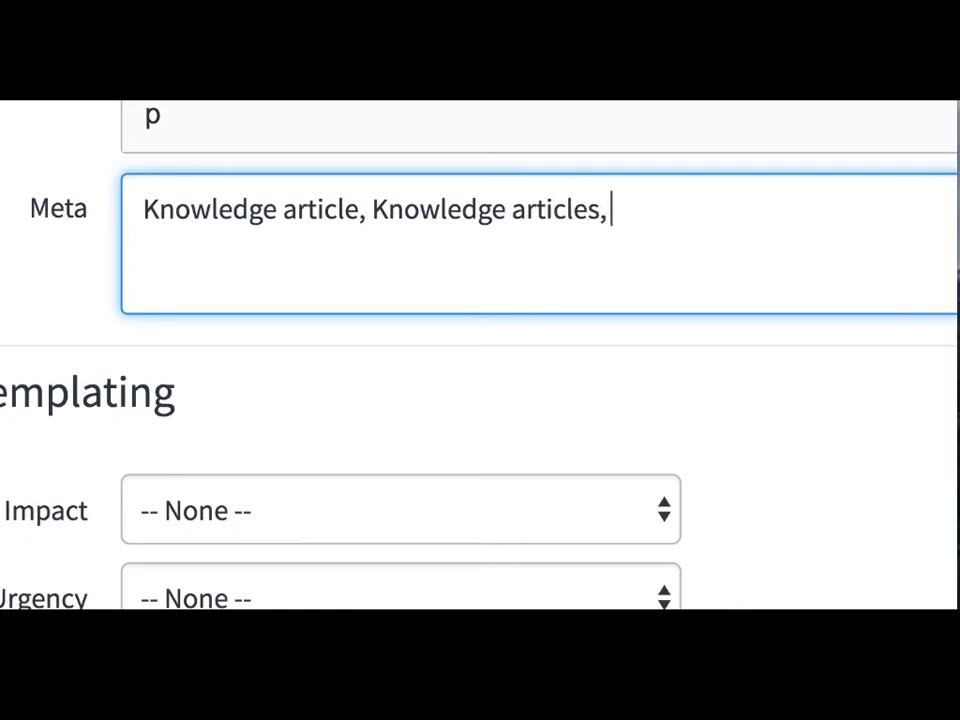
key(BackSpace)
key(BackSpace)
key(BackSpace)
key(BackSpace)
text(ervie)
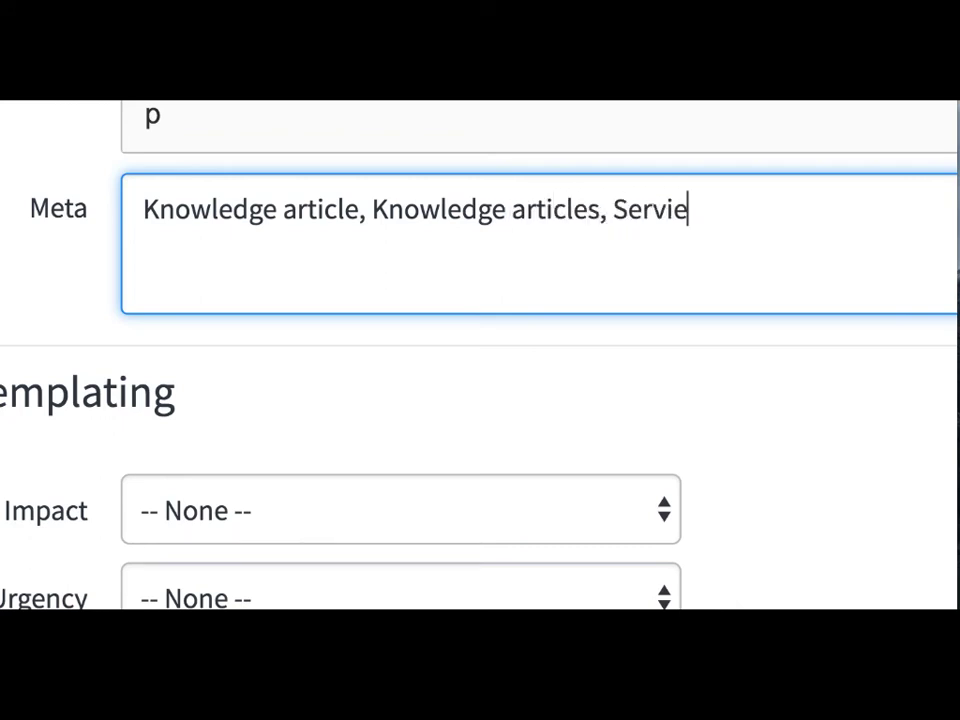
key(BackSpace)
text(ceNow)
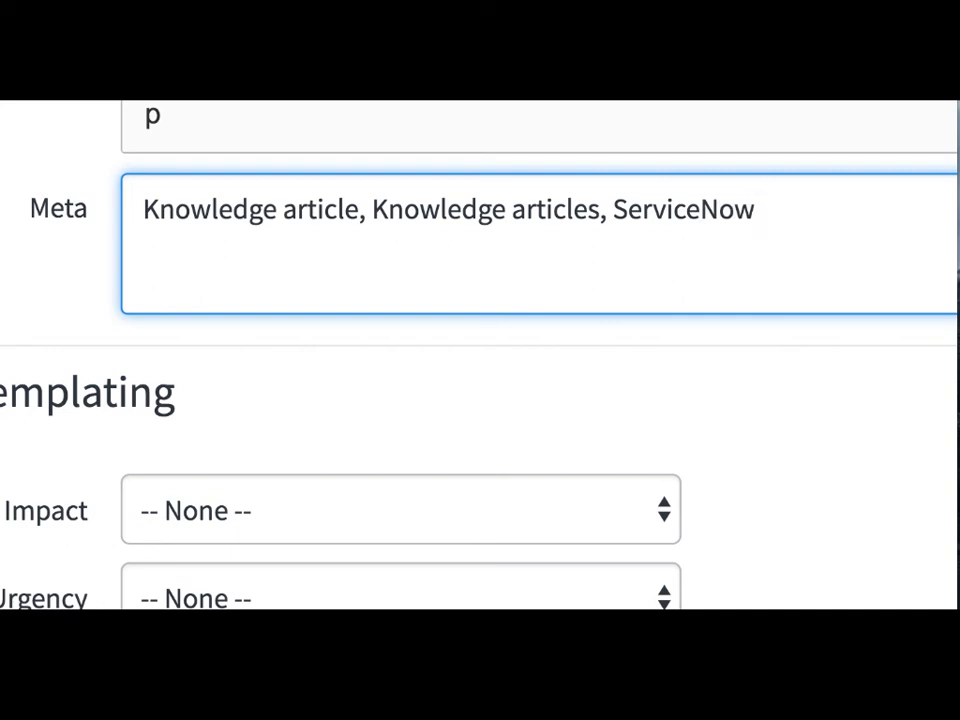
text(, Create, How)
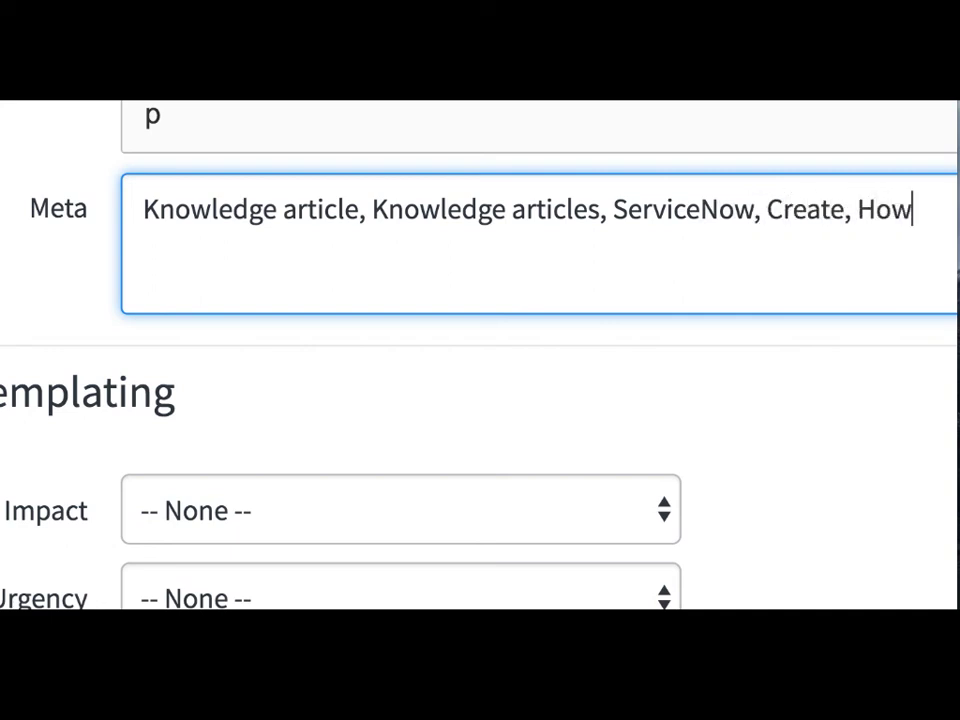
text( to)
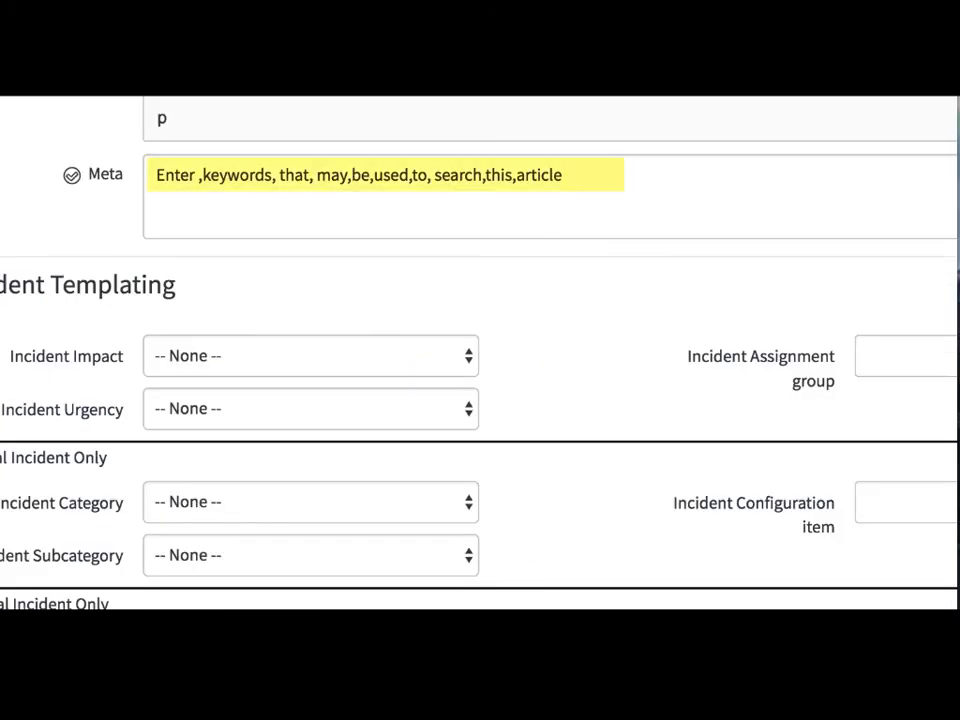
- Replace the template's placeholder meta keywords with "Knowledge article, Knowledge articles, ServiceNow, Create"
click(626, 175)
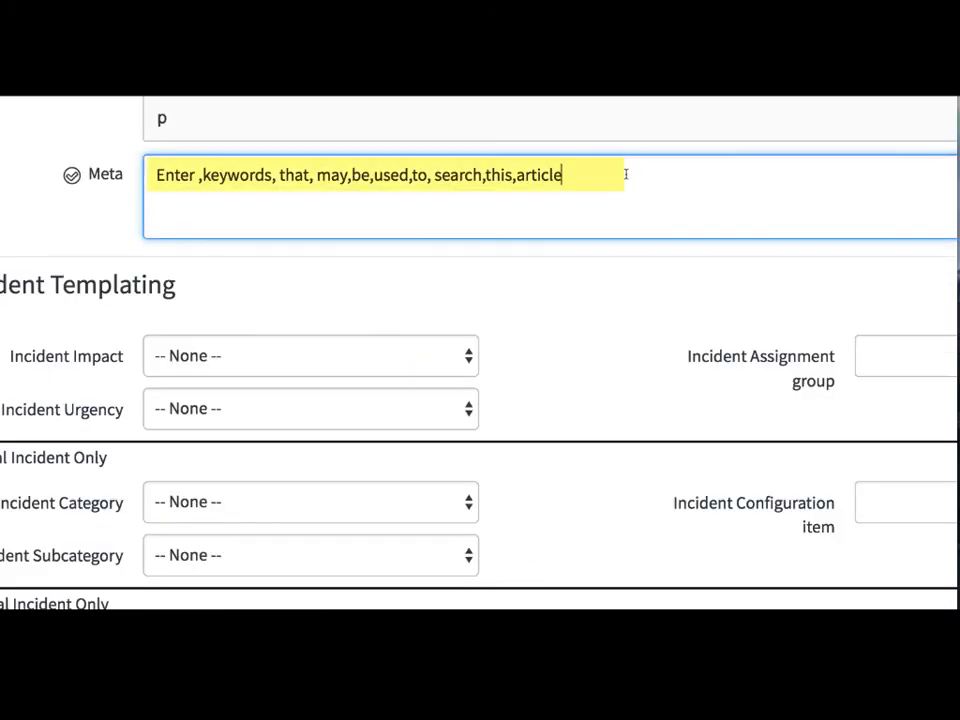
drag(626, 175, 156, 167)
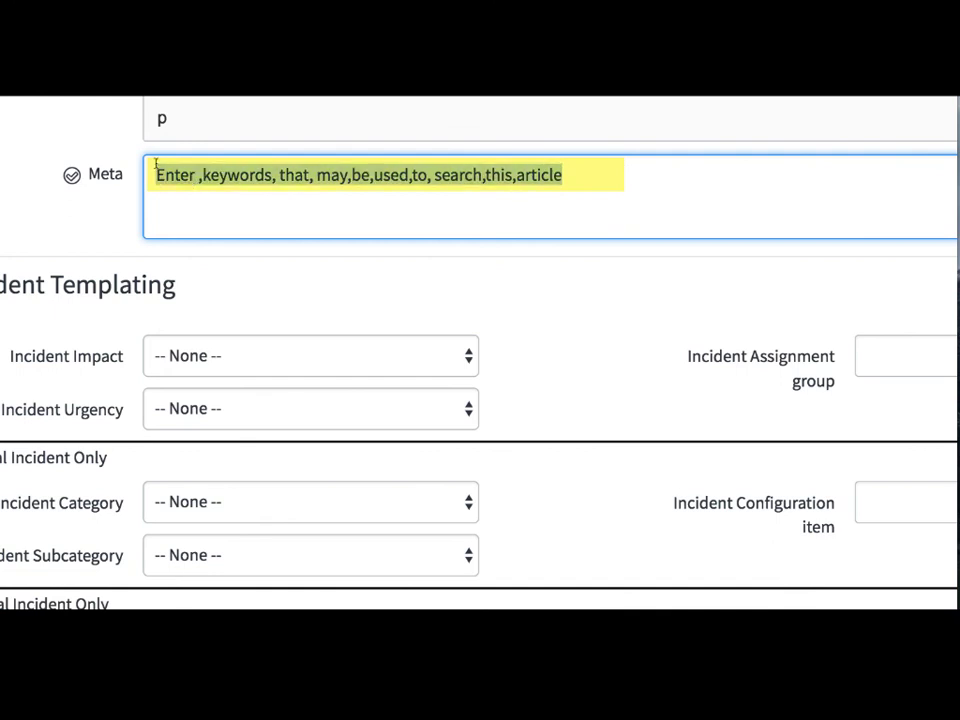
text(Knowledge article)
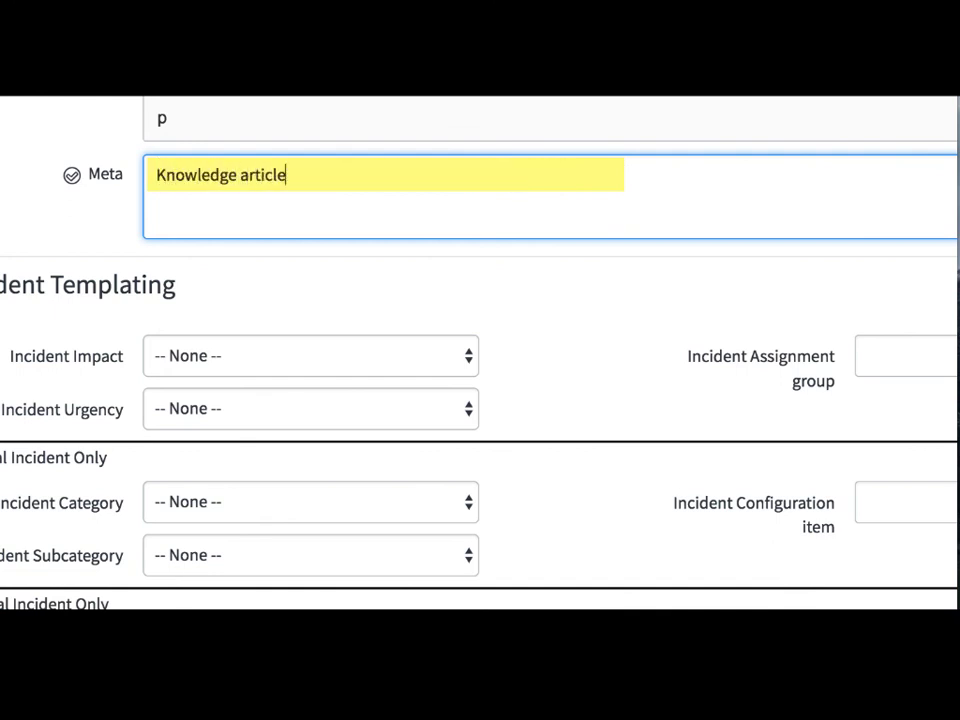
text(, Knowledge articles,)
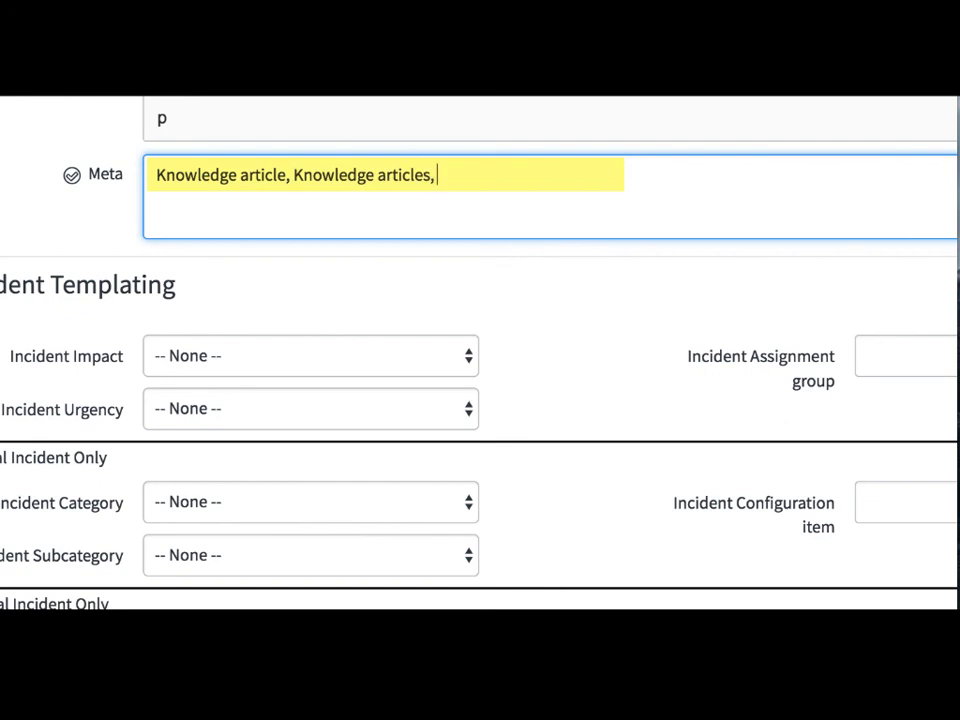
text( ServiceNo)
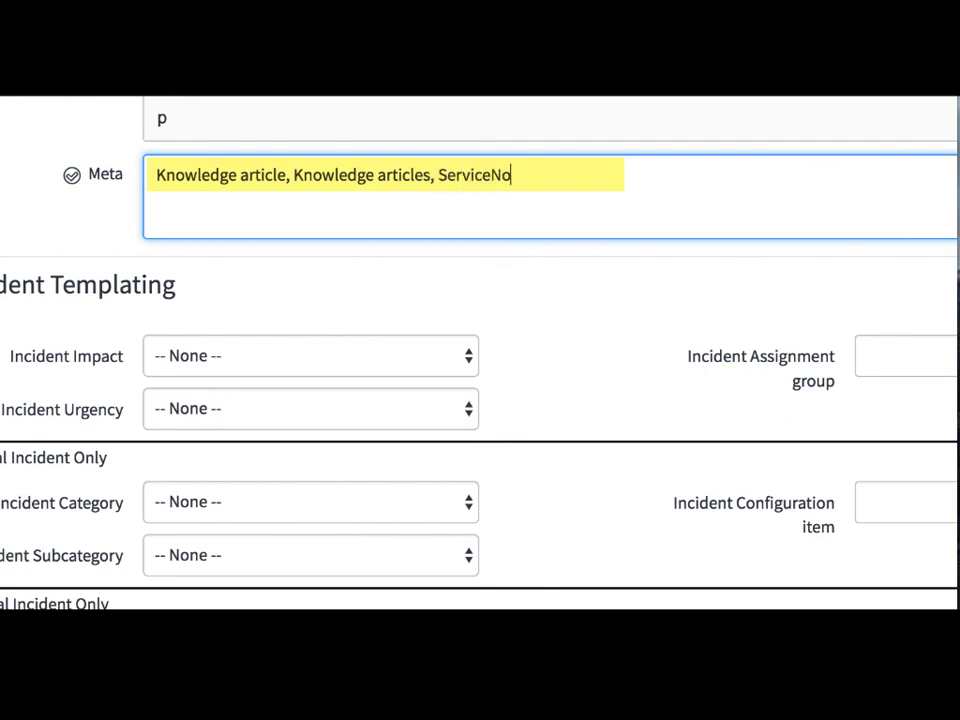
text(w, Create,)
key(BackSpace)
text(nowle)
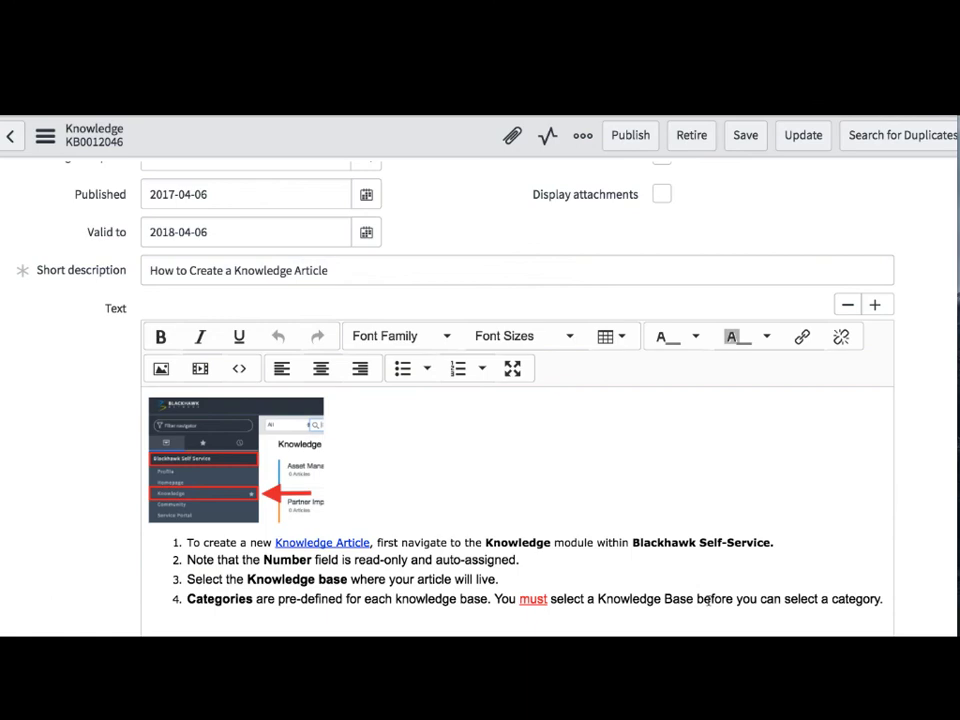
- Underline the word "before" in the fourth numbered instruction of the article text
double_click(709, 599)
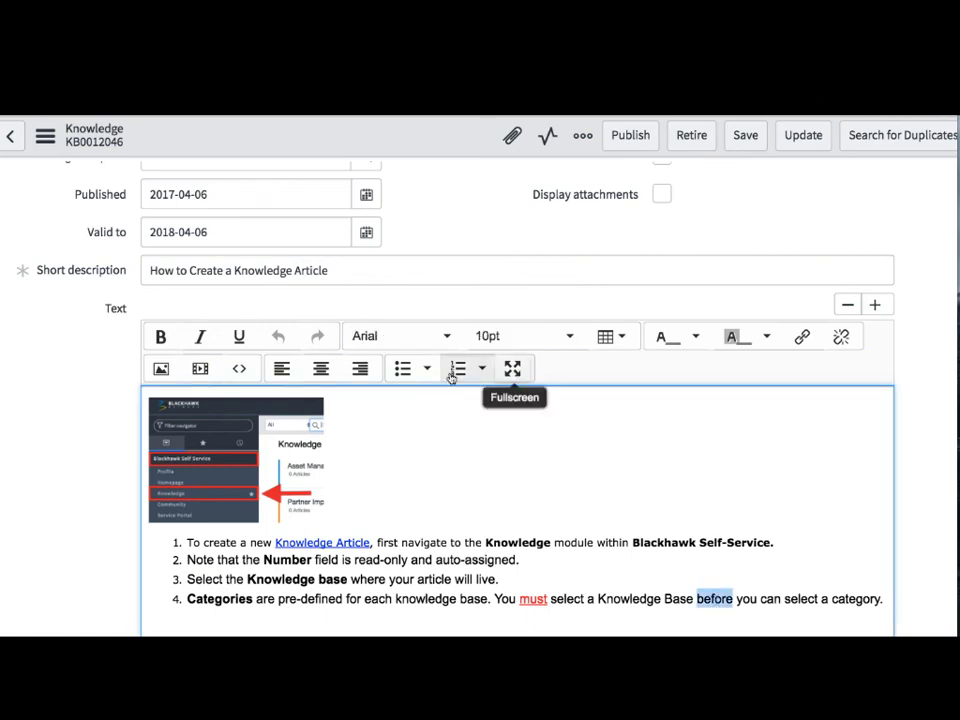
key(ctrl+u)
click(641, 489)
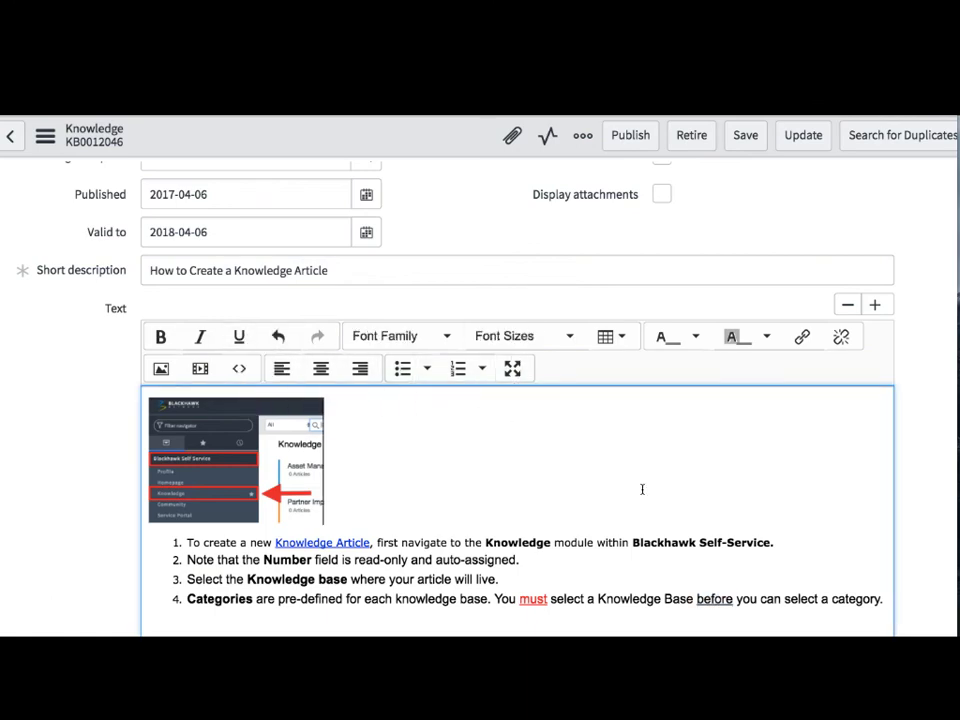
- Extend the article's short description to read "How to Create a Knowledge Article in ServiceNow"
scroll(641, 489, up, 3)
click(519, 396)
text(in ServiceNow)
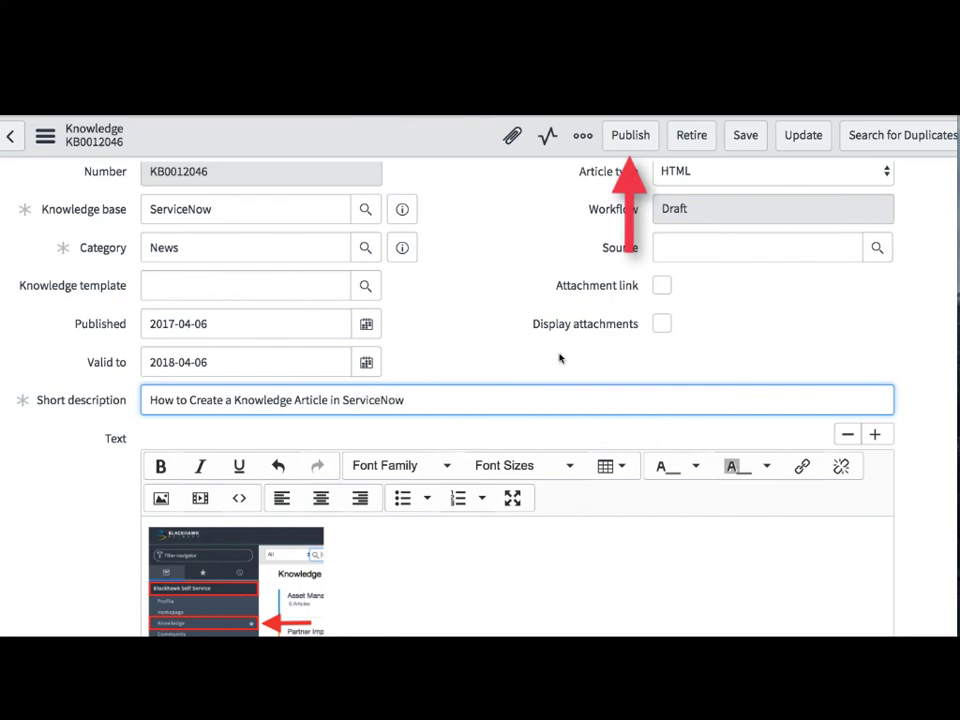
- Publish the "How to Create a Knowledge Article in ServiceNow" article and expand its workflow stages in the knowledge list
scroll(559, 358, up, 1)
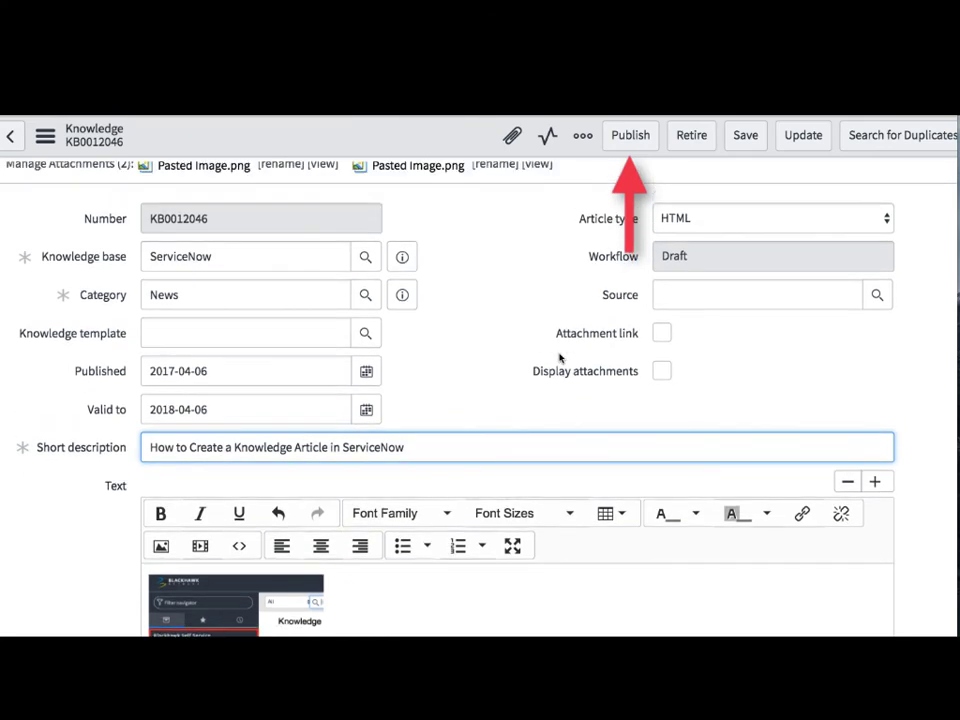
click(644, 147)
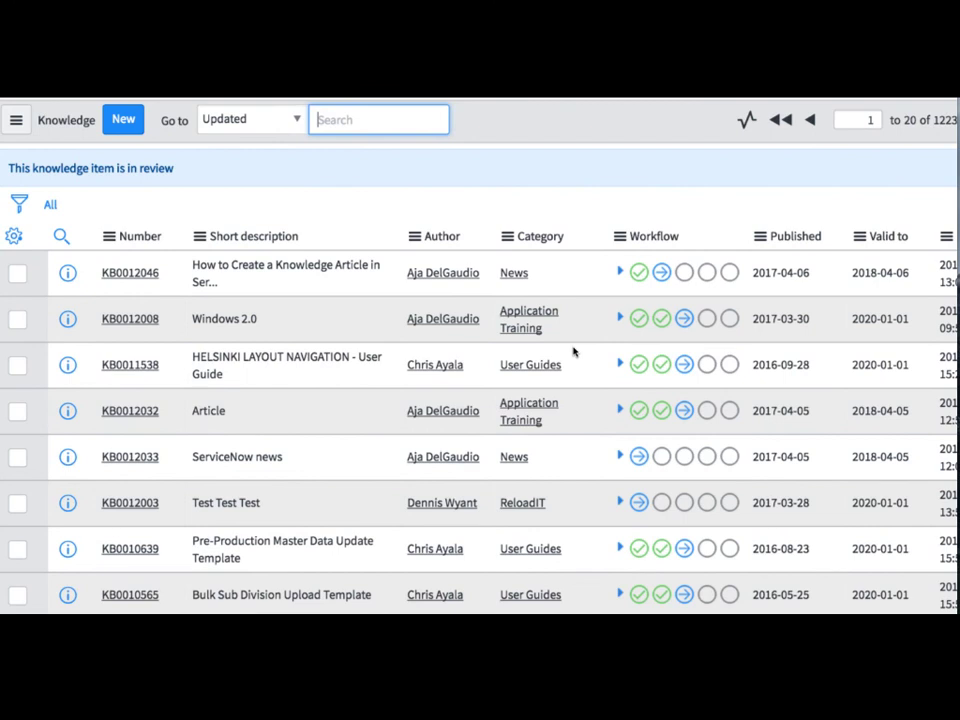
click(620, 271)
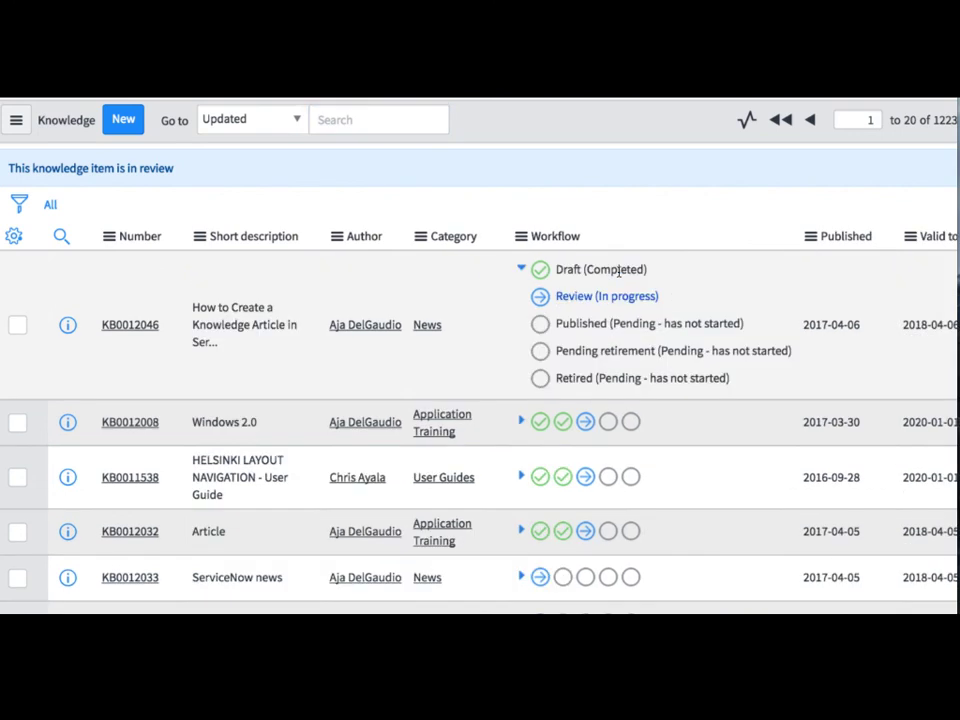